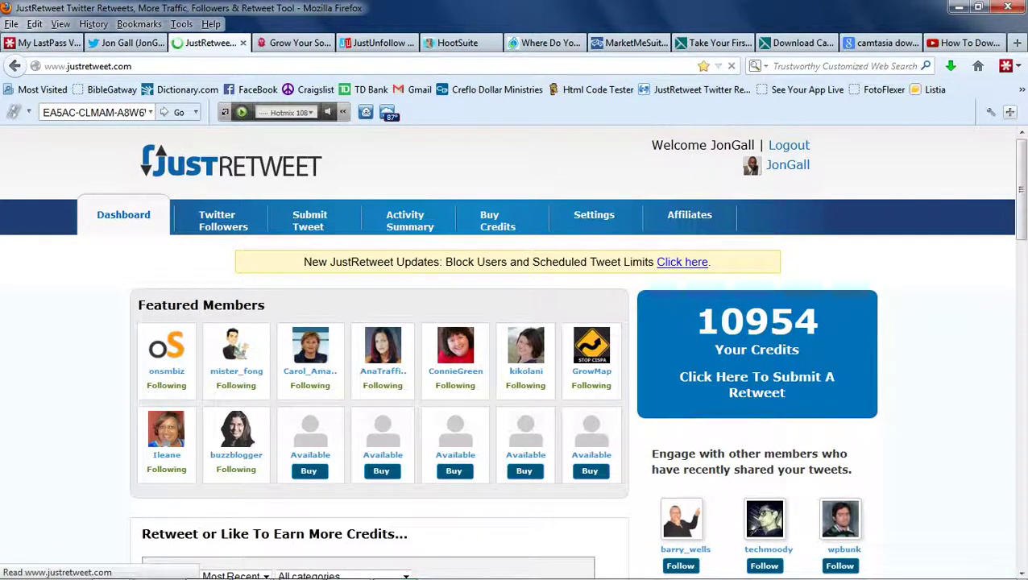
Step: Look through the JustRetweet dashboard, including the featured members and the tweets offered for retweeting to earn credits
scroll(515, 347, "down", 9)
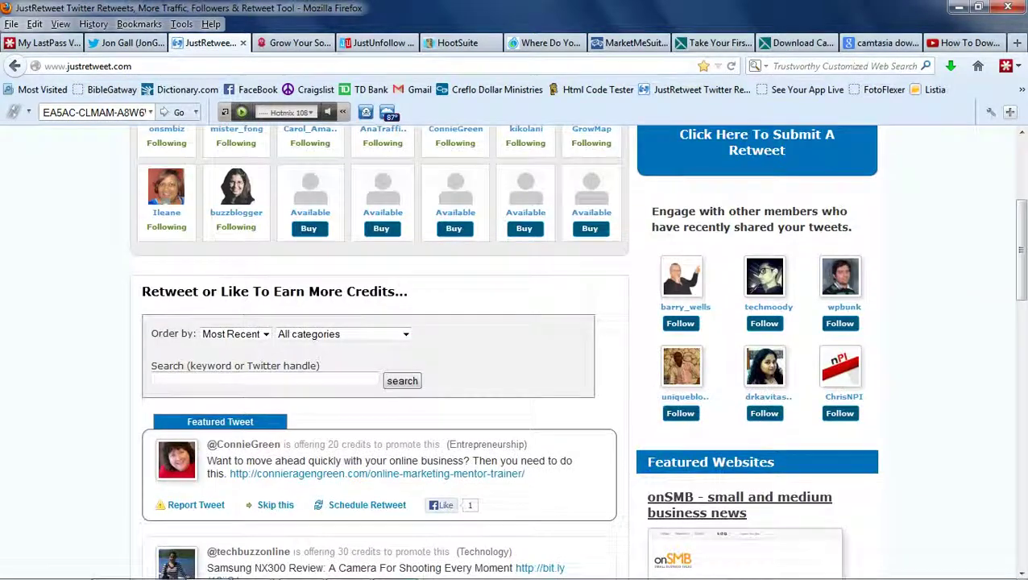
scroll(516, 347, "down", 3)
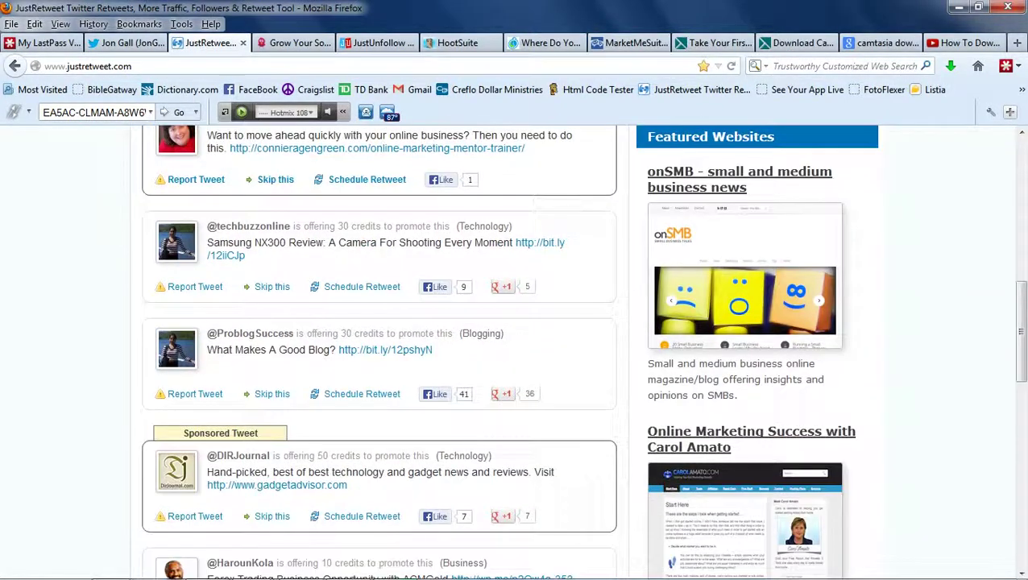
scroll(515, 347, "up", 12)
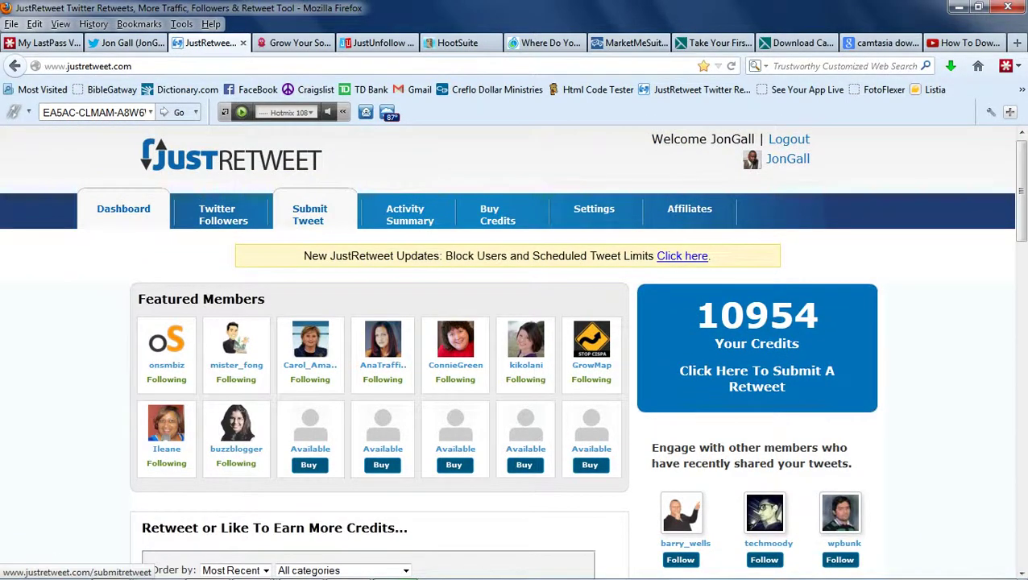
Step: Open JustRetweet's Submit Tweet page and examine the submission form's fields and the most recently submitted tweets
left_click(309, 214)
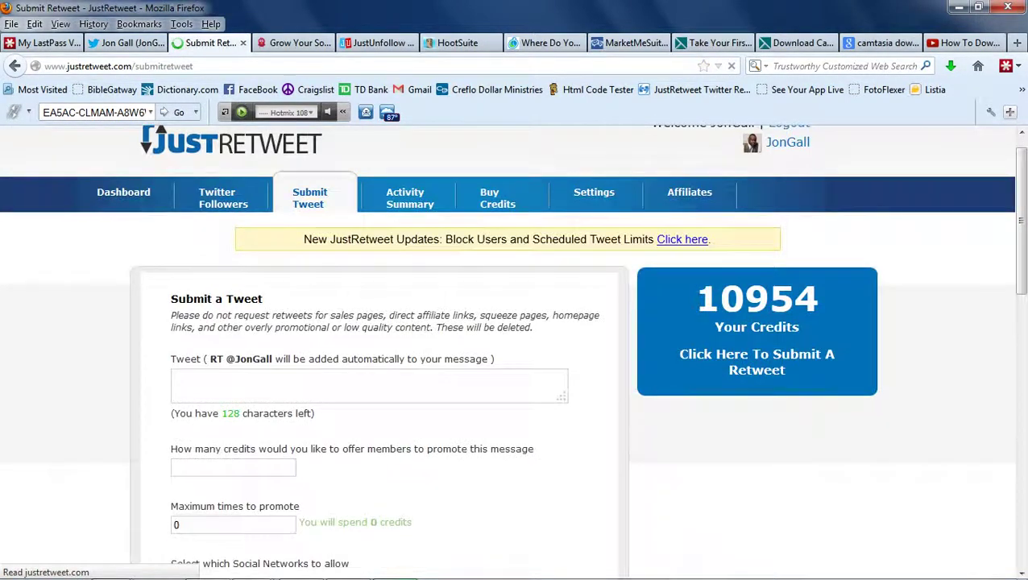
scroll(515, 347, "down", 5)
scroll(515, 346, "up", 3)
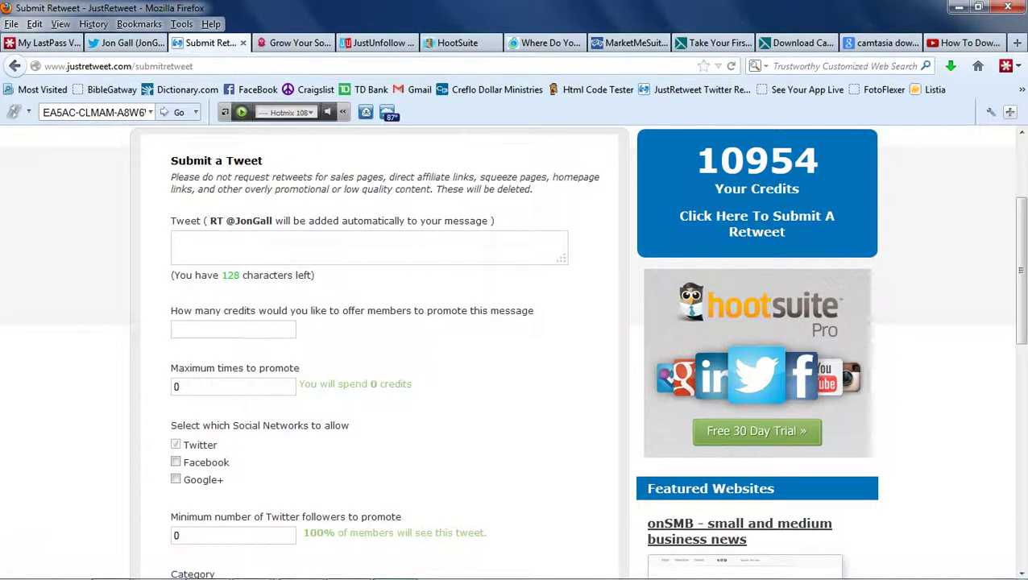
scroll(516, 347, "down", 5)
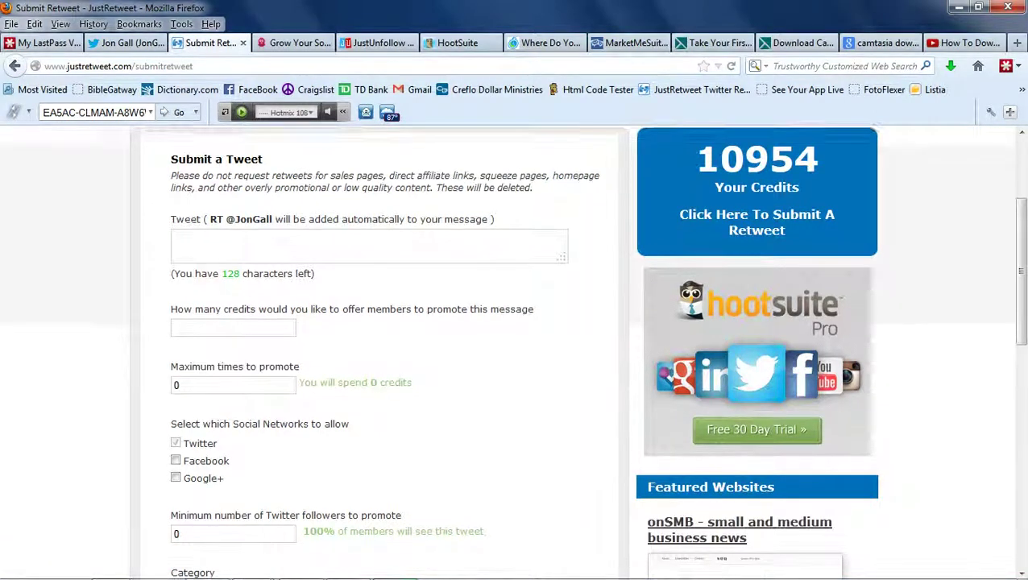
scroll(515, 346, "down", 3)
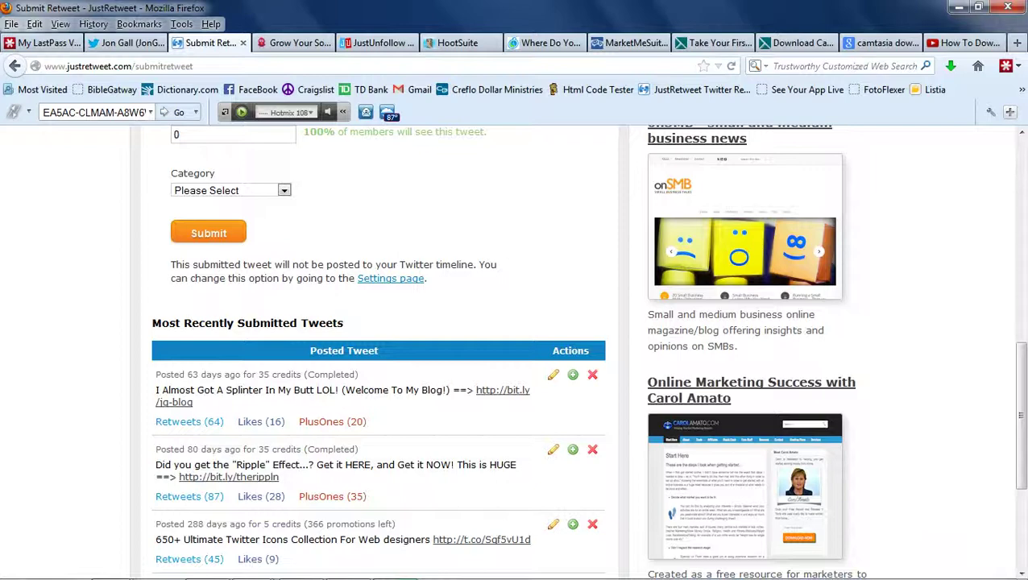
scroll(514, 352, "up", 6)
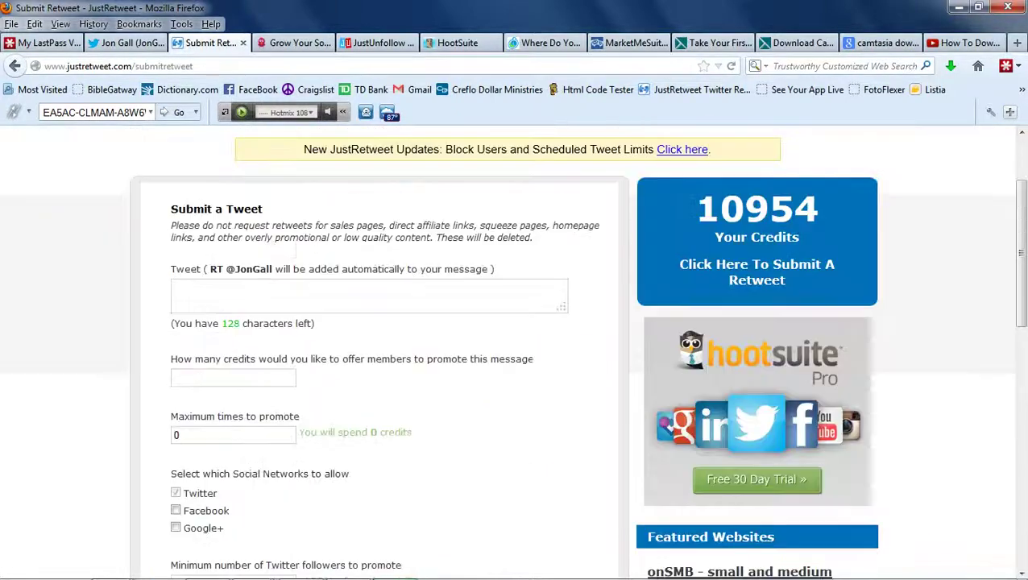
scroll(514, 352, "up", 3)
scroll(514, 353, "down", 2)
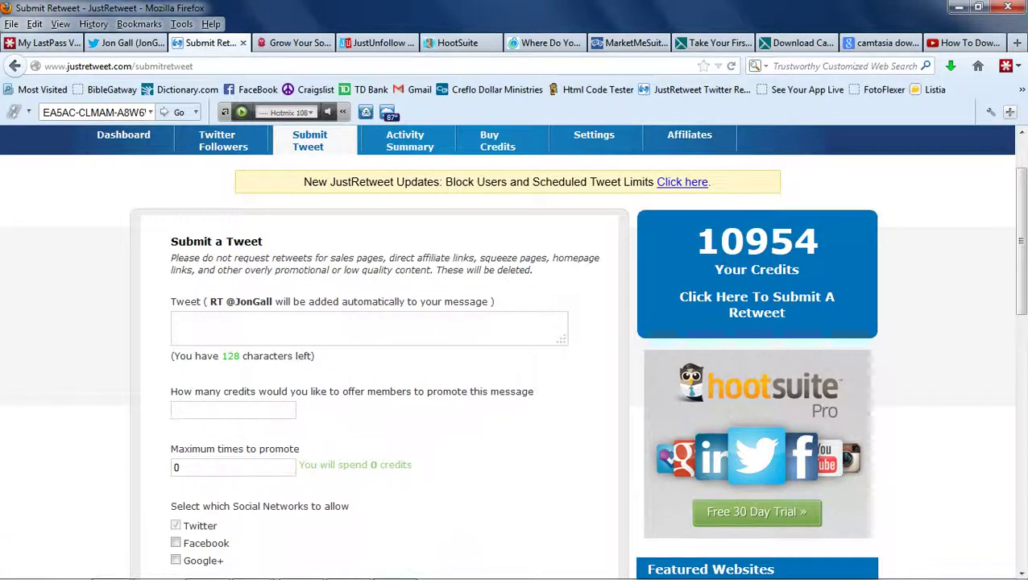
Step: Return to the JustRetweet dashboard and view its featured members and retweet section again
left_click(124, 138)
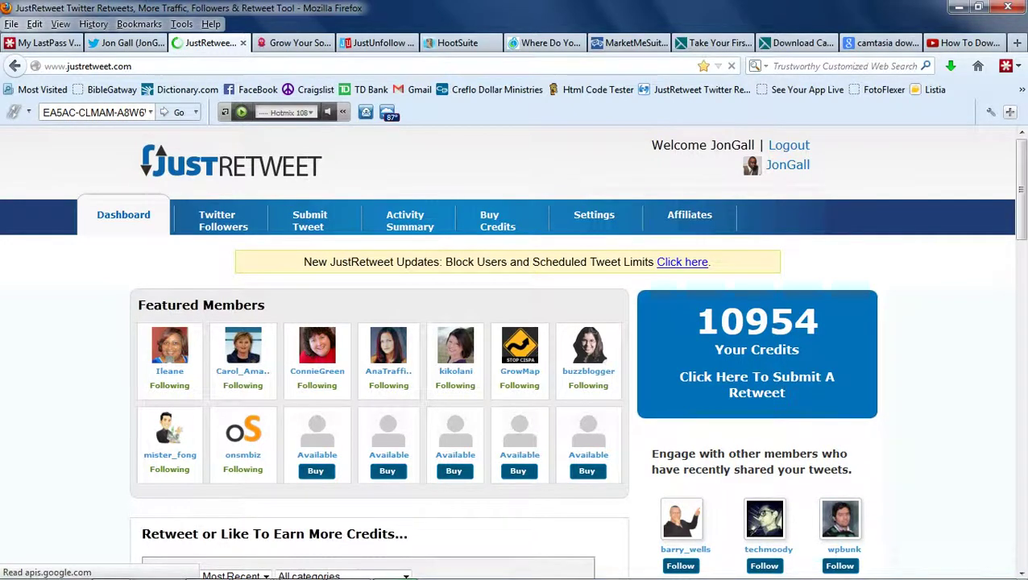
scroll(514, 352, "down", 3)
scroll(514, 352, "up", 3)
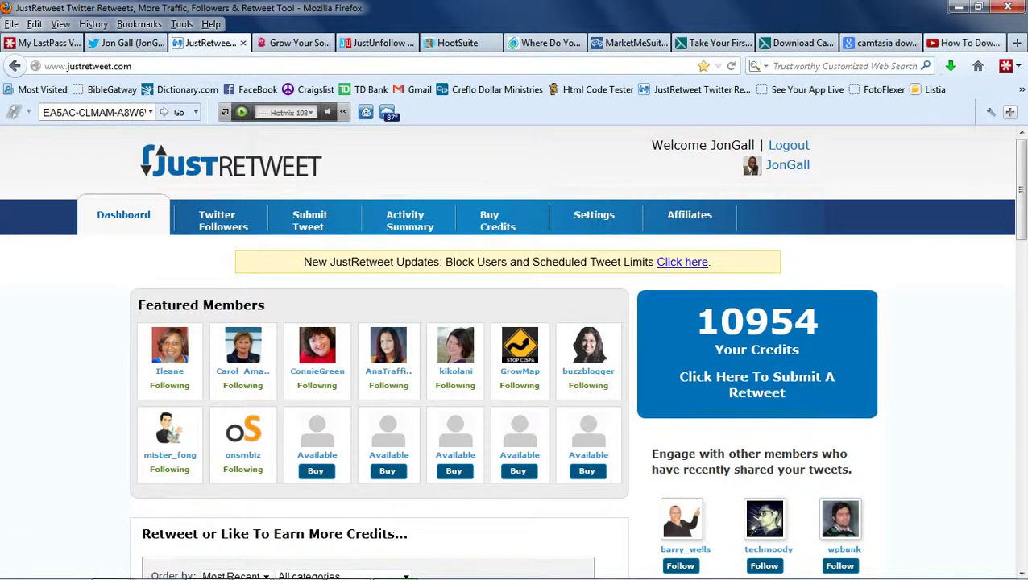
Step: Close the YouTube, Camtasia Google search, Camtasia download and Take Your First Capture pages
key("ctrl+9")
key("ctrl+shift+Tab")
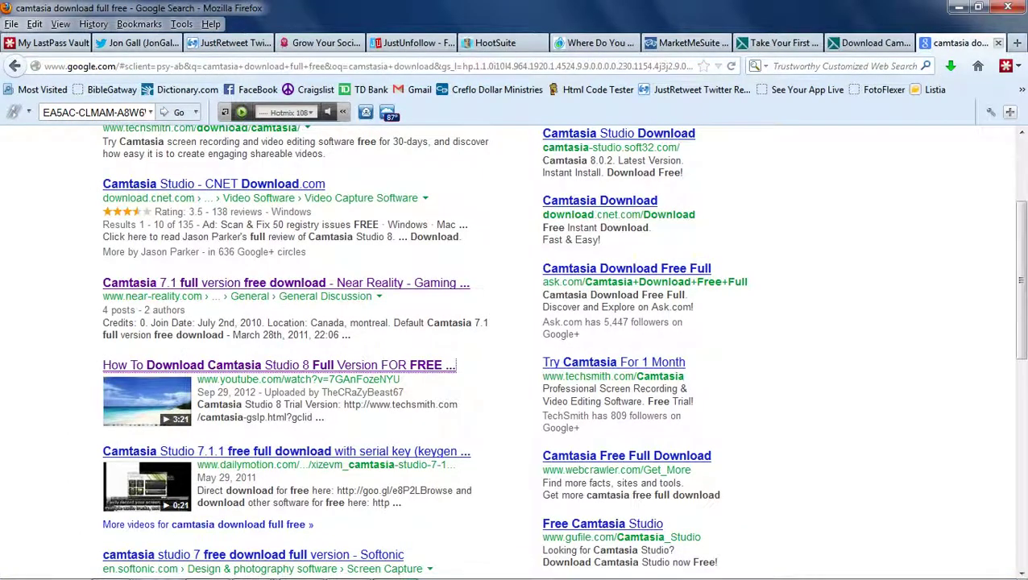
key("ctrl+w")
key("ctrl+w")
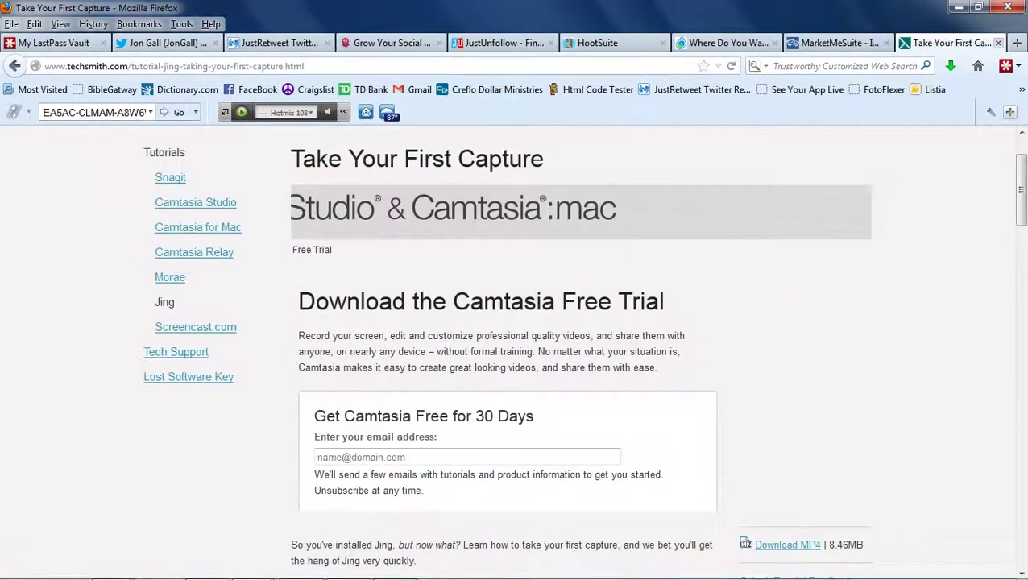
key("ctrl+w")
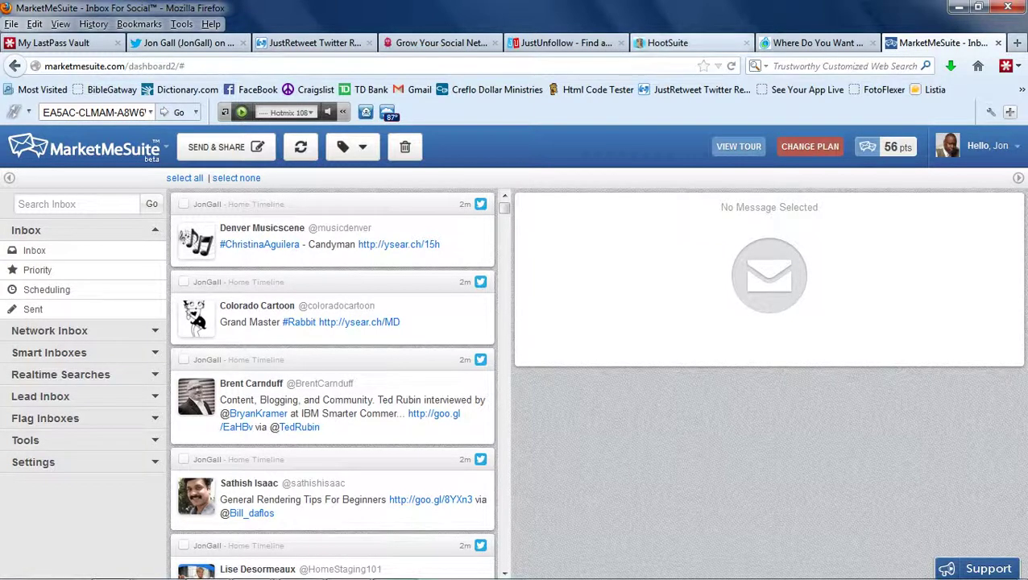
Step: Switch to HootSuite, wake the dashboard, and view the scheduling options for a new message before closing the composer
left_click(685, 43)
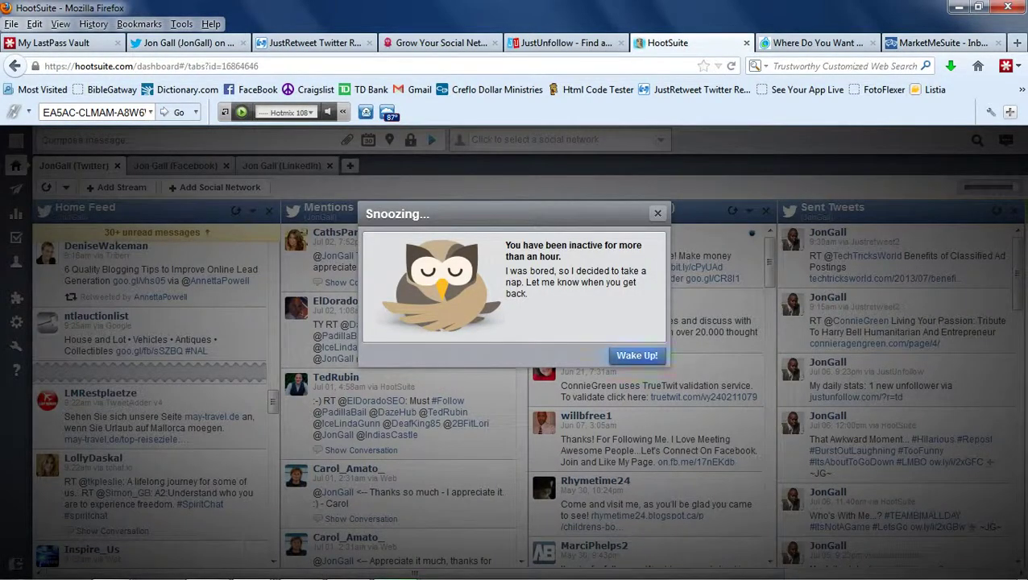
left_click(637, 355)
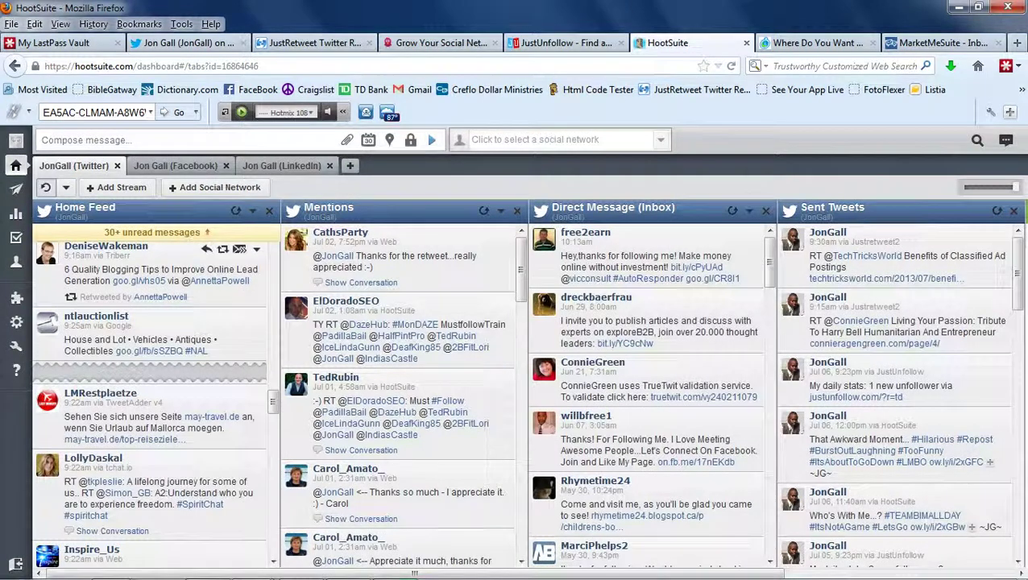
left_click(64, 140)
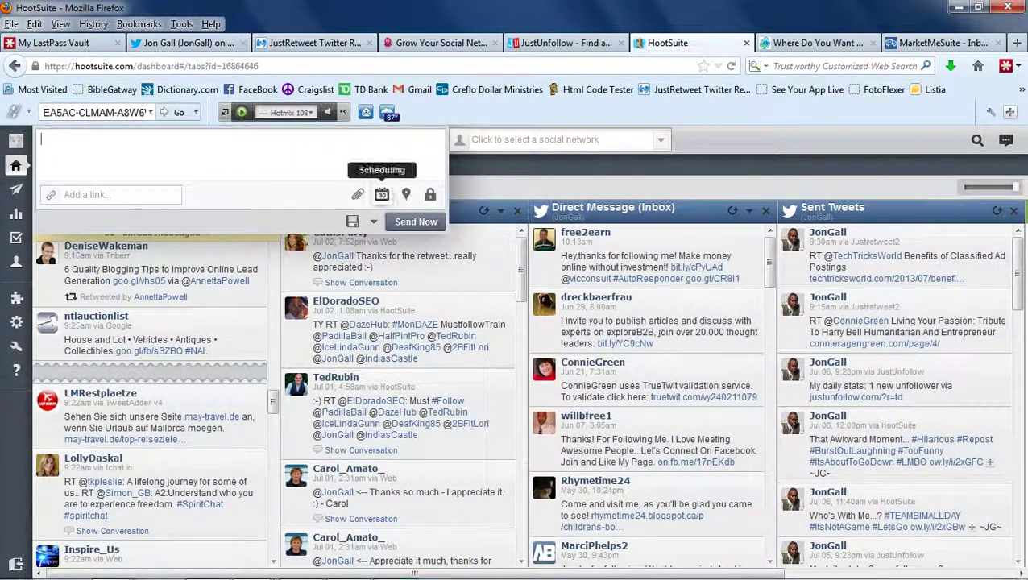
left_click(382, 194)
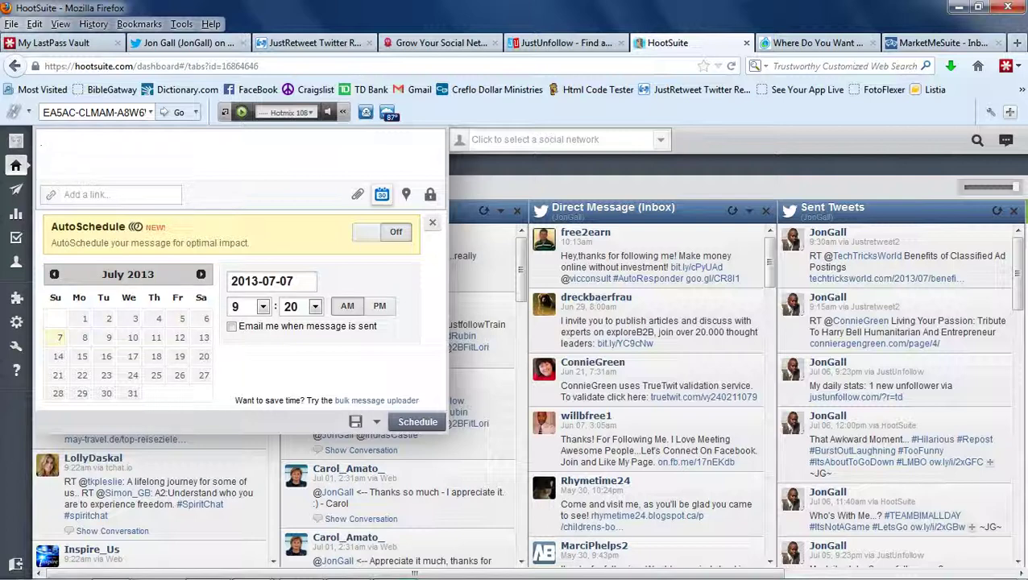
left_click(381, 194)
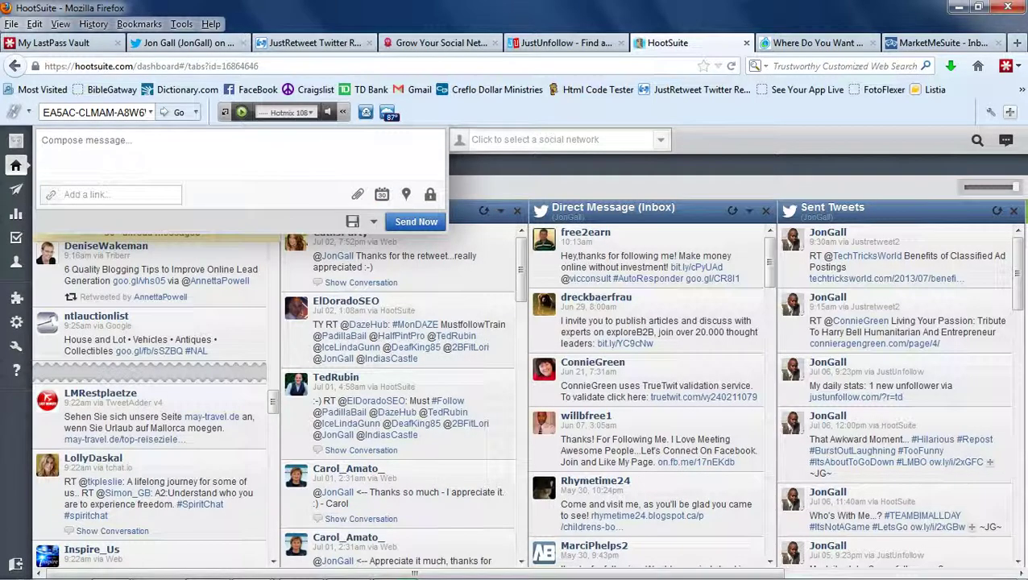
left_click(515, 166)
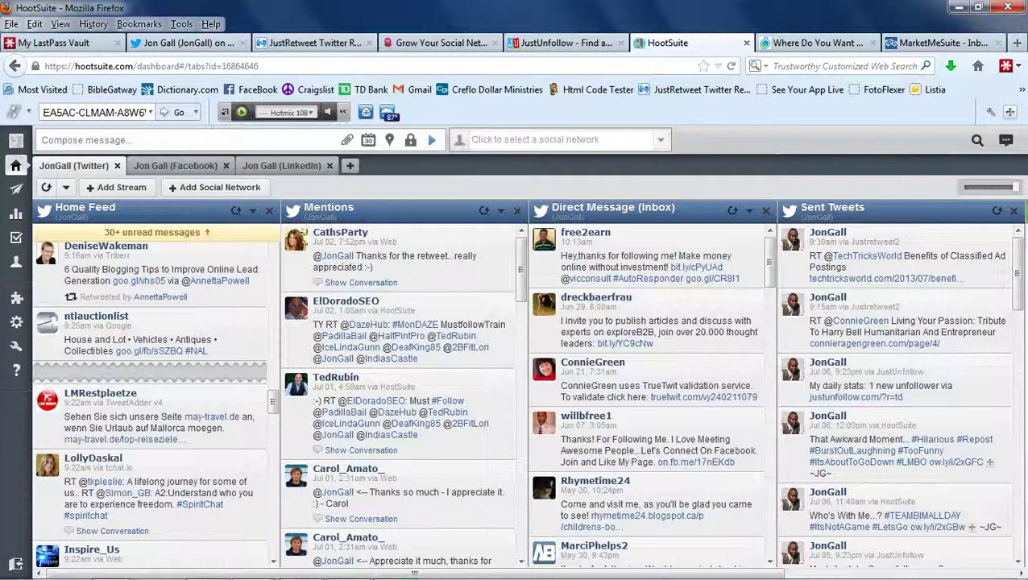
Step: Switch to MarketMeSuite and view the Share Your Message dialog, closing it without sending anything
left_click(943, 42)
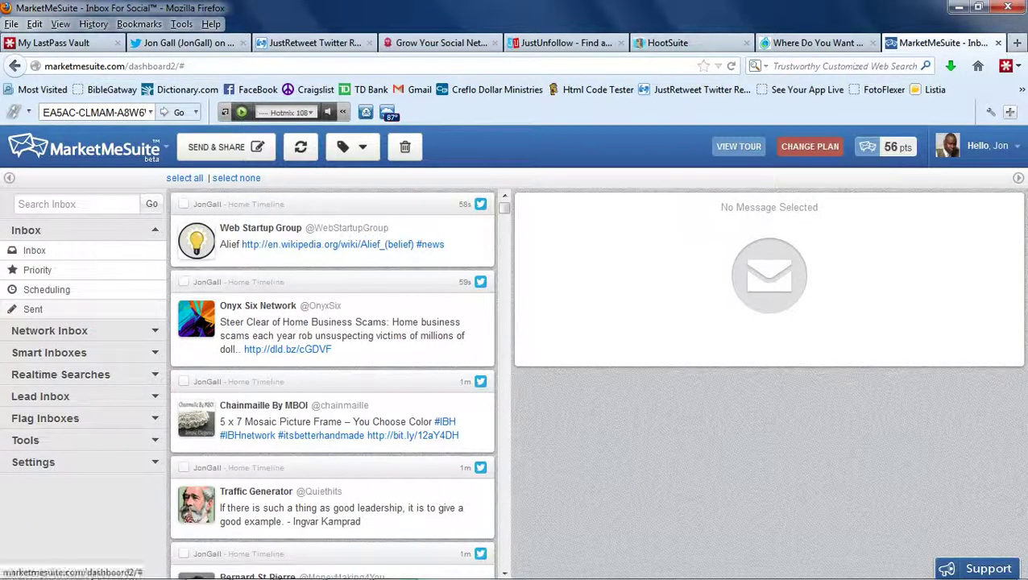
left_click(216, 146)
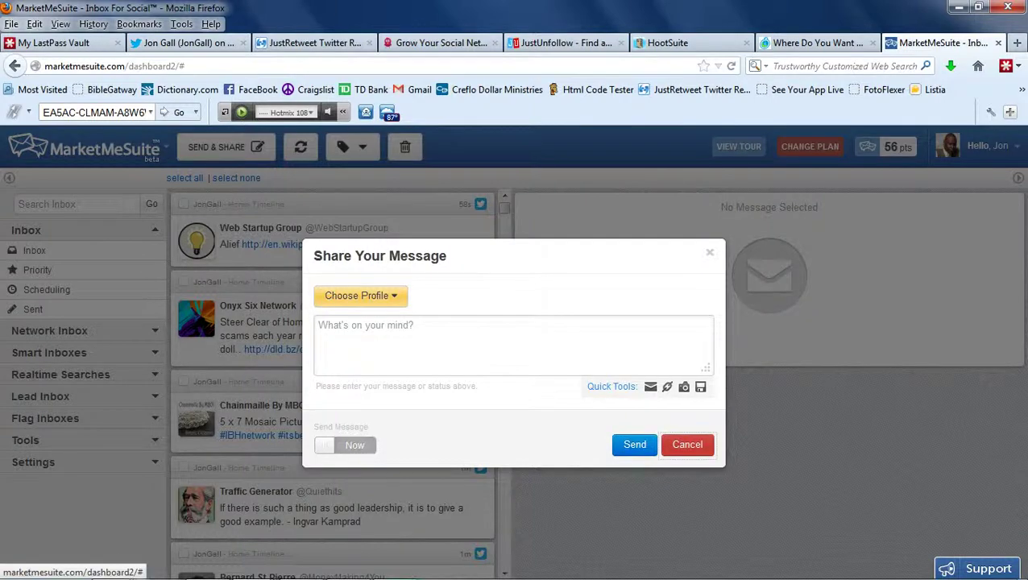
left_click(687, 444)
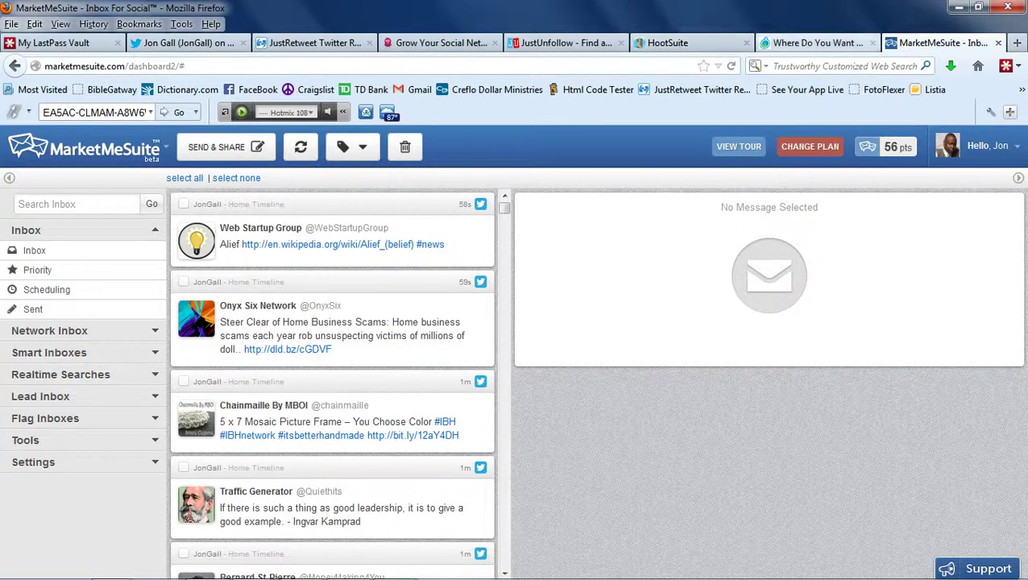
Step: Switch to SocialOomph and examine the landing page's feature sections, from Frequently Used Features down to Get Help
left_click(813, 43)
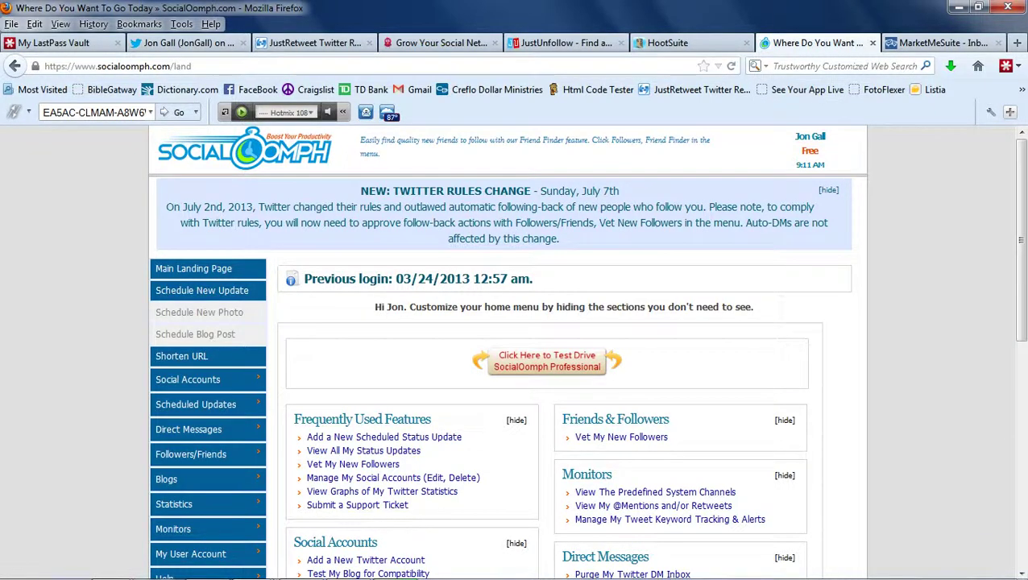
scroll(773, 434, "down", 4)
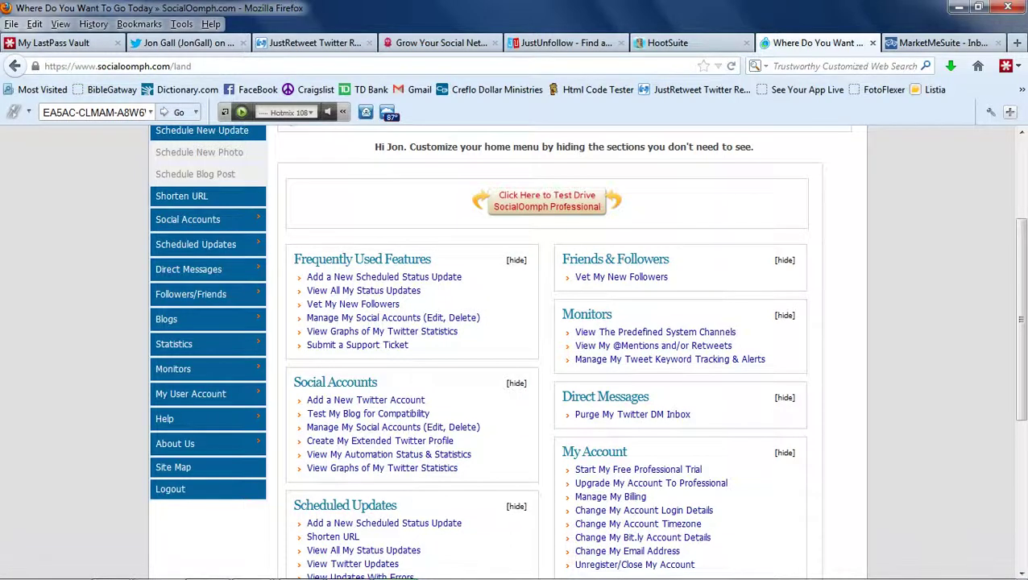
scroll(586, 316, "down", 2)
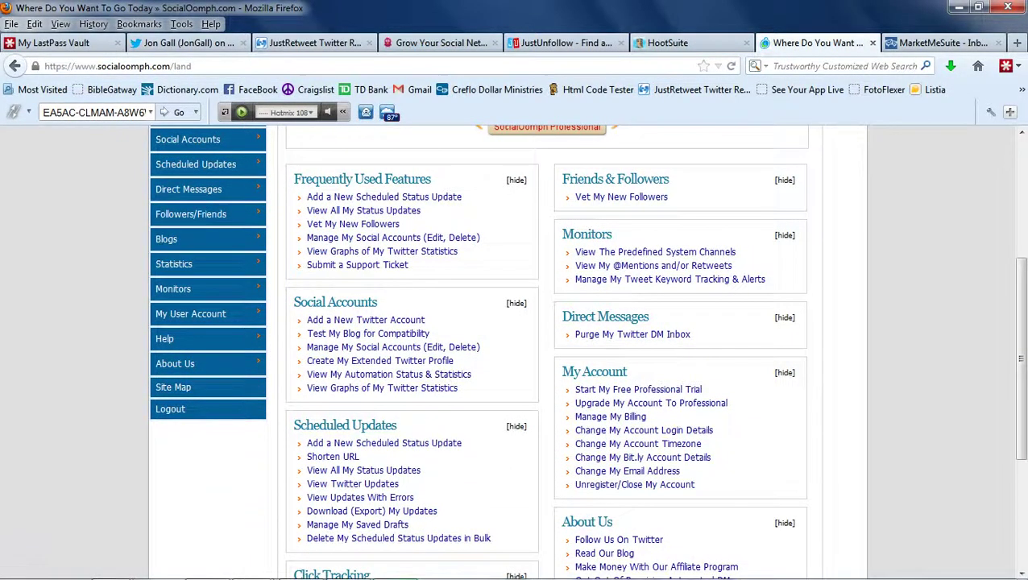
scroll(586, 351, "down", 2)
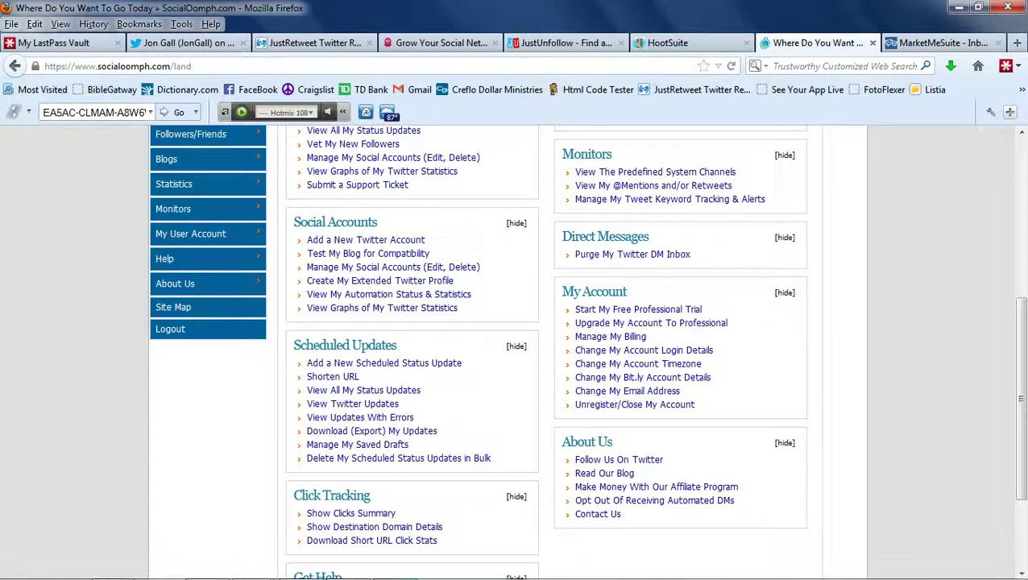
scroll(586, 349, "down", 2)
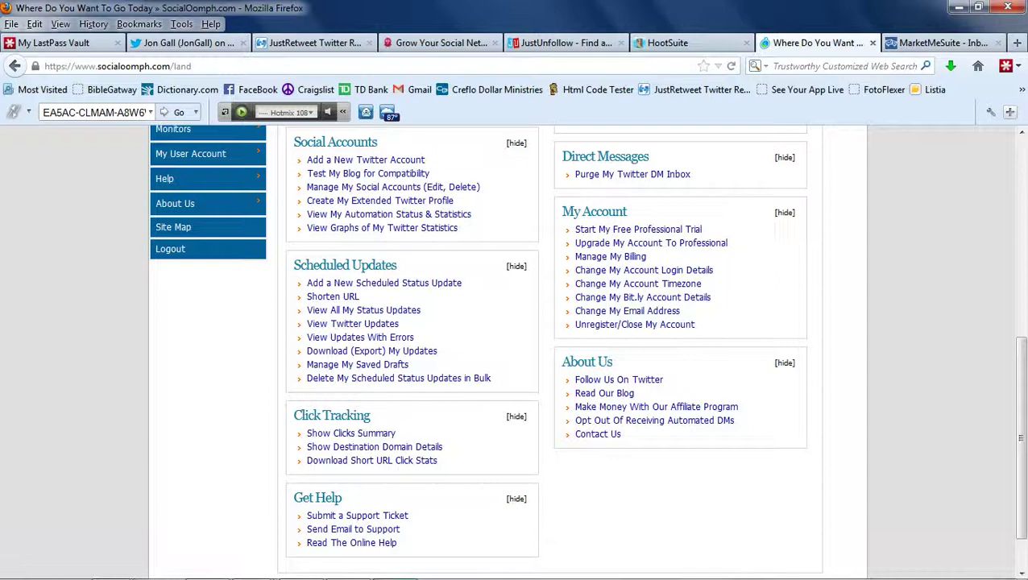
scroll(587, 349, "up", 8)
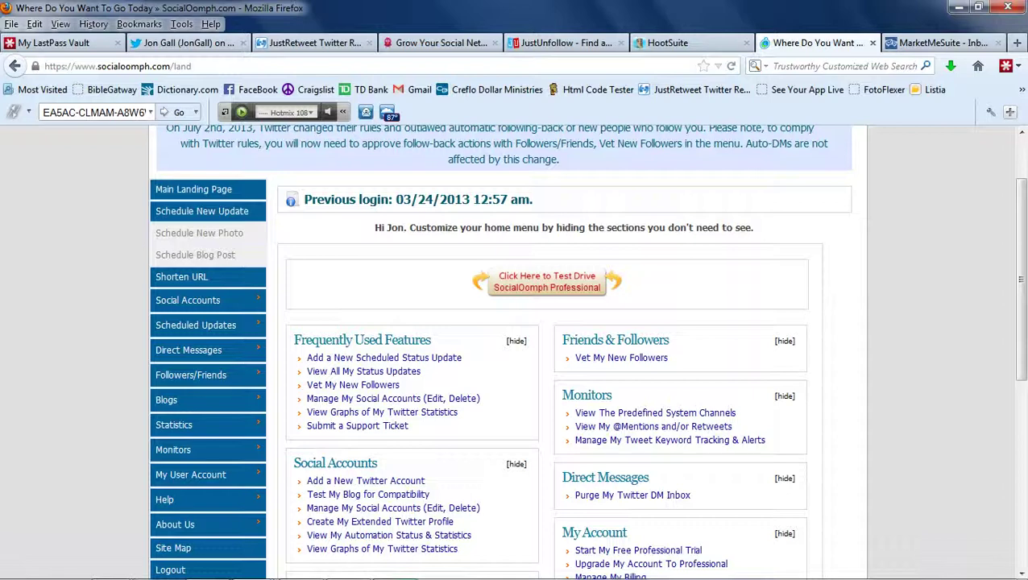
scroll(564, 346, "down", 2)
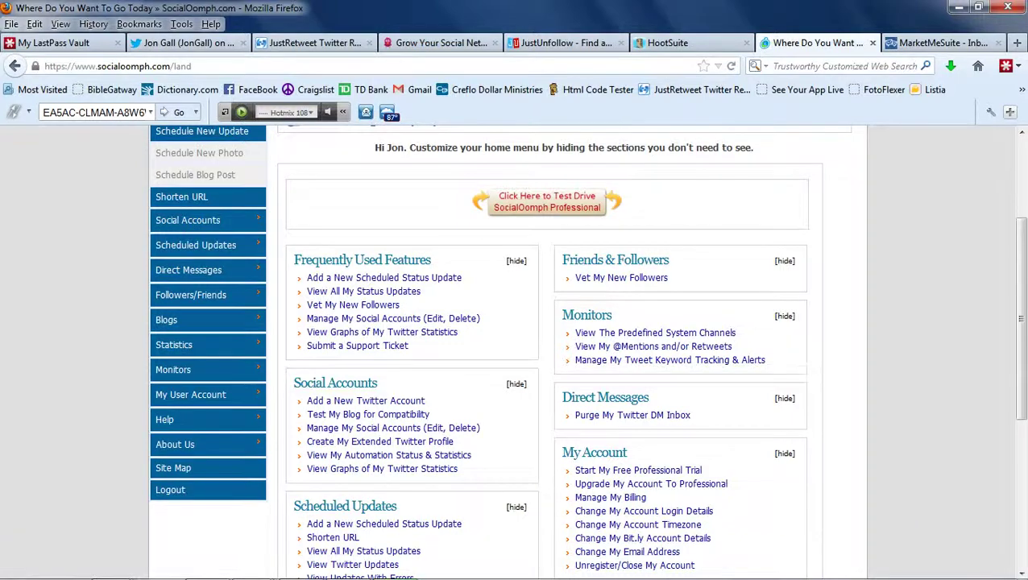
scroll(564, 347, "down", 5)
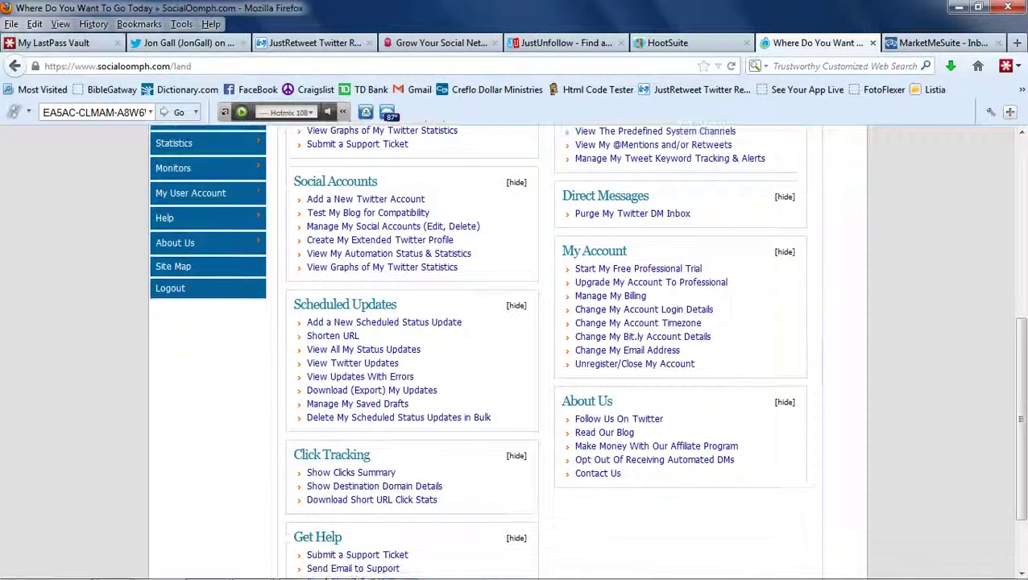
scroll(564, 347, "down", 3)
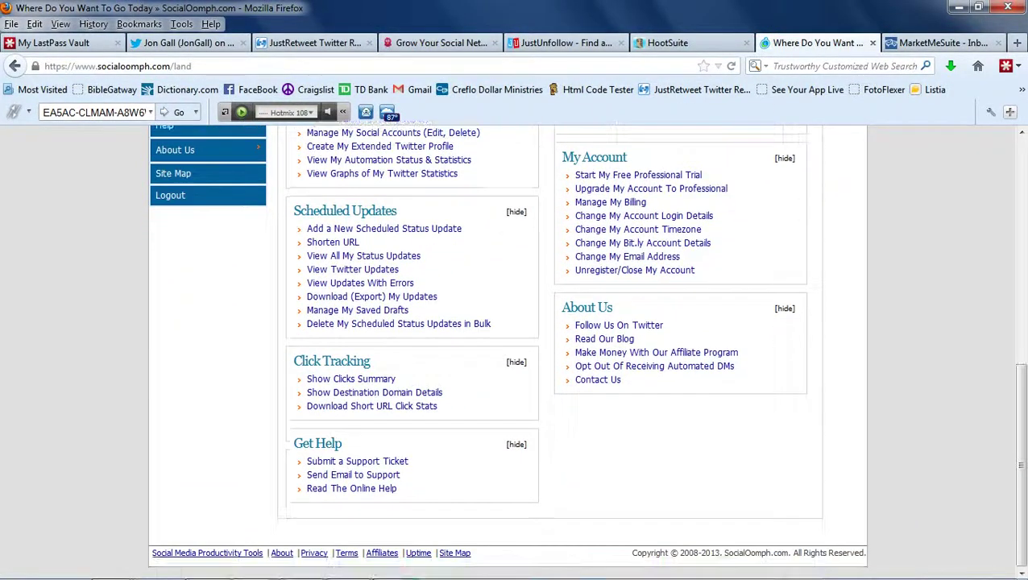
scroll(564, 346, "up", 8)
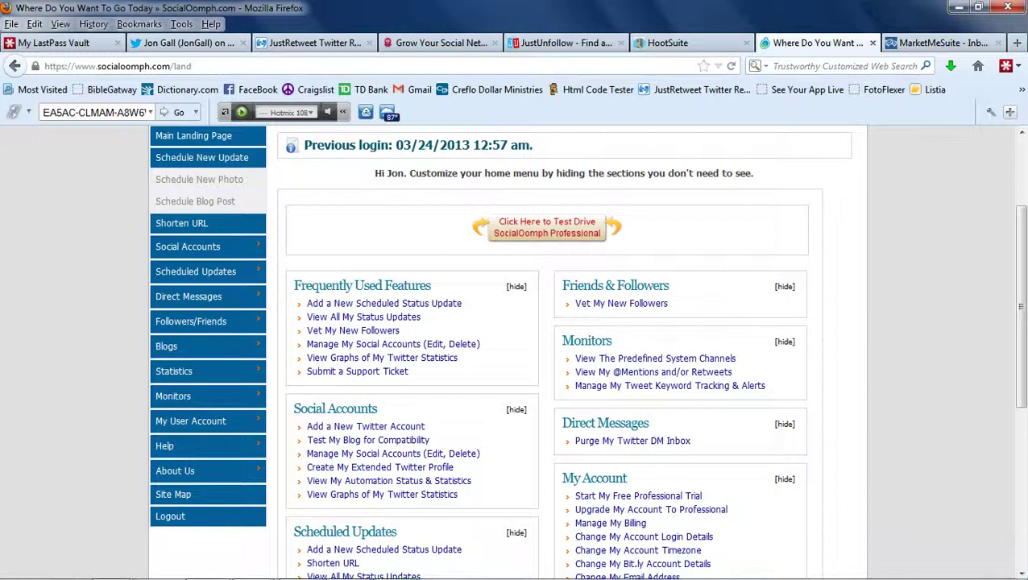
scroll(564, 346, "down", 2)
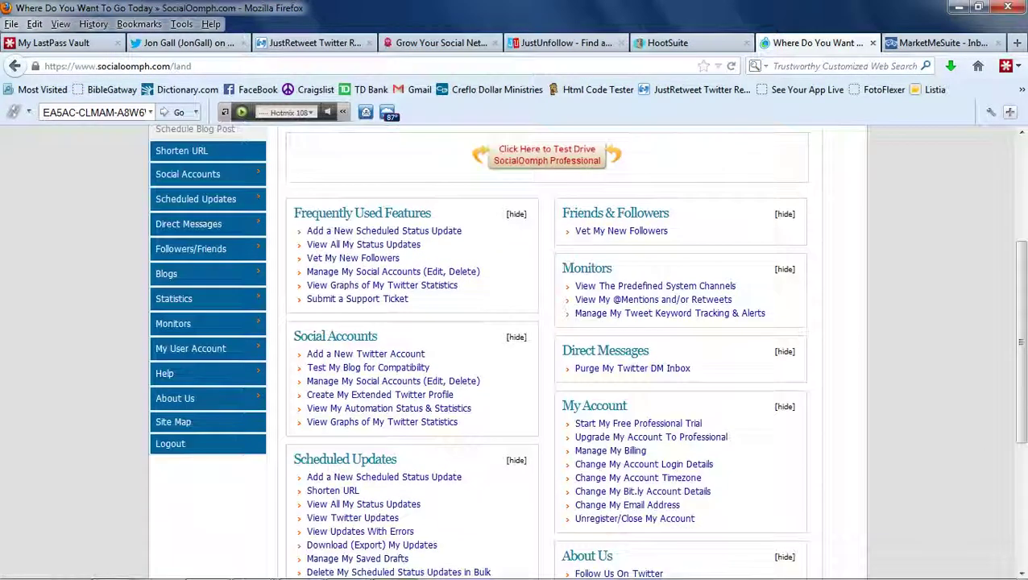
scroll(564, 347, "up", 5)
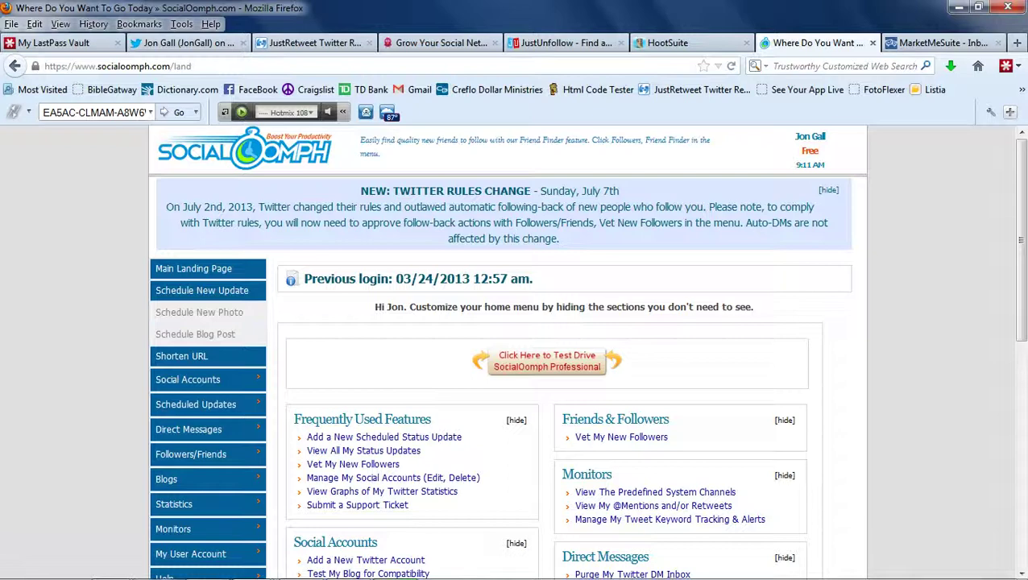
Step: Look further down the SocialOomph landing page, switch to JustUnfollow, and dismiss the Windows color scheme prompt covering the non-followers list
scroll(514, 355, "down", 5)
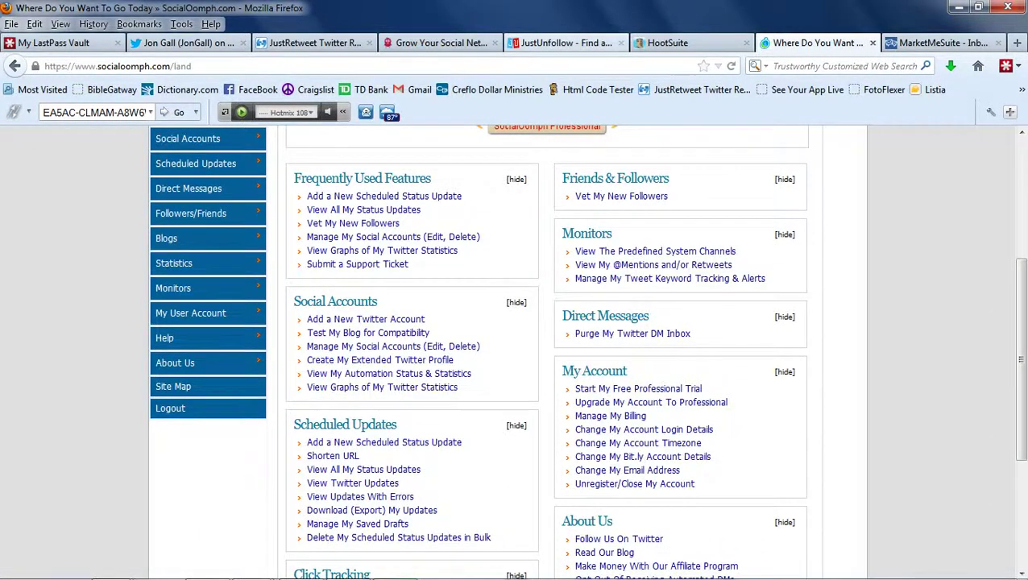
left_click(564, 42)
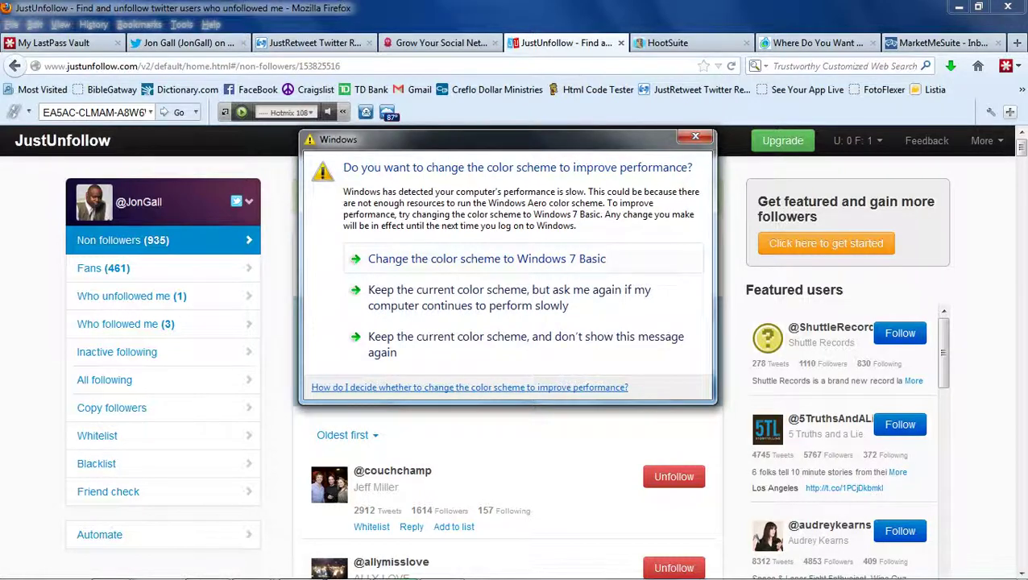
key("Escape")
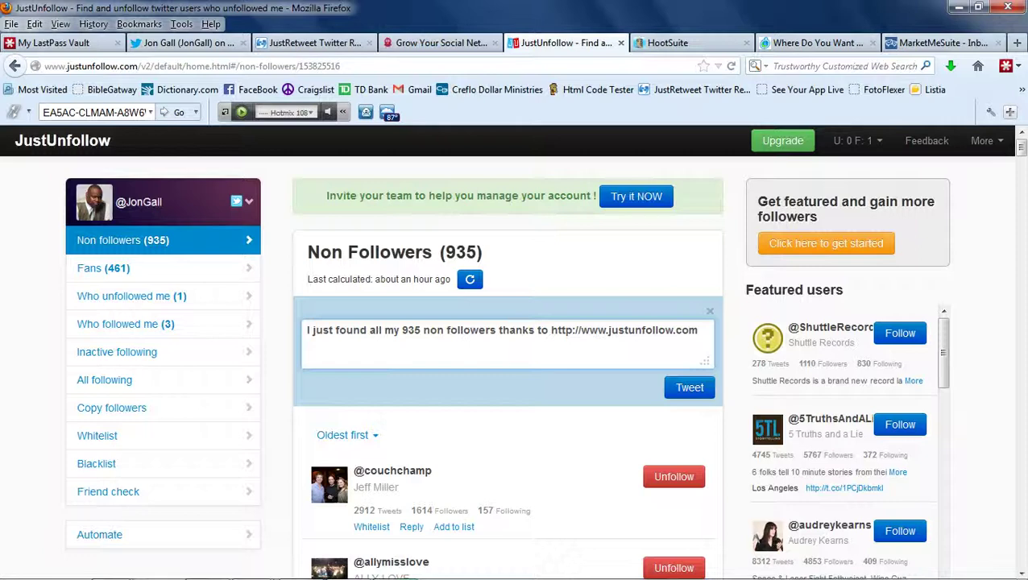
Step: Switch to Twiends and examine the home page's New People, Popular and Your Wall sections down to the footer
left_click(439, 42)
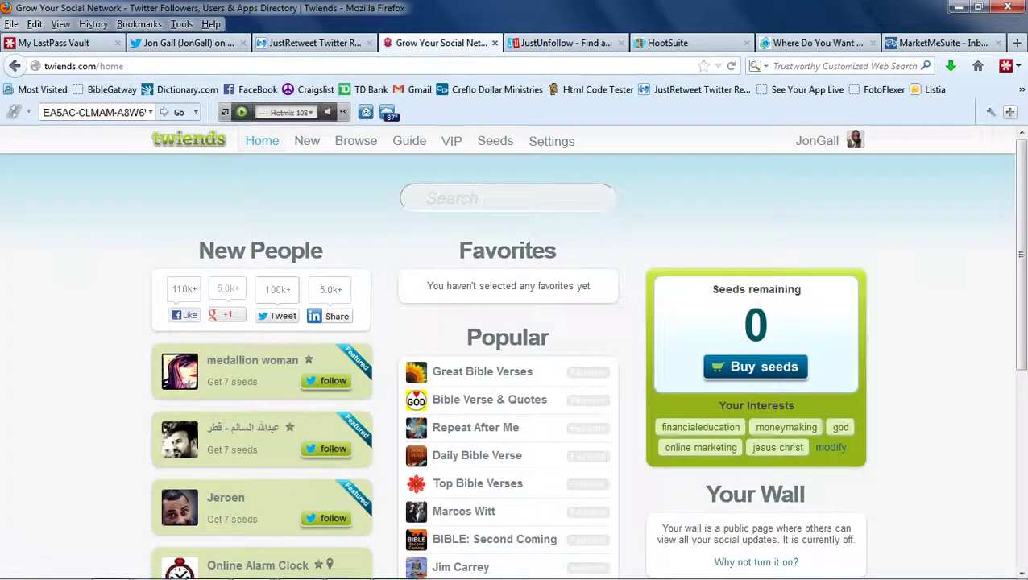
scroll(512, 358, "down", 2)
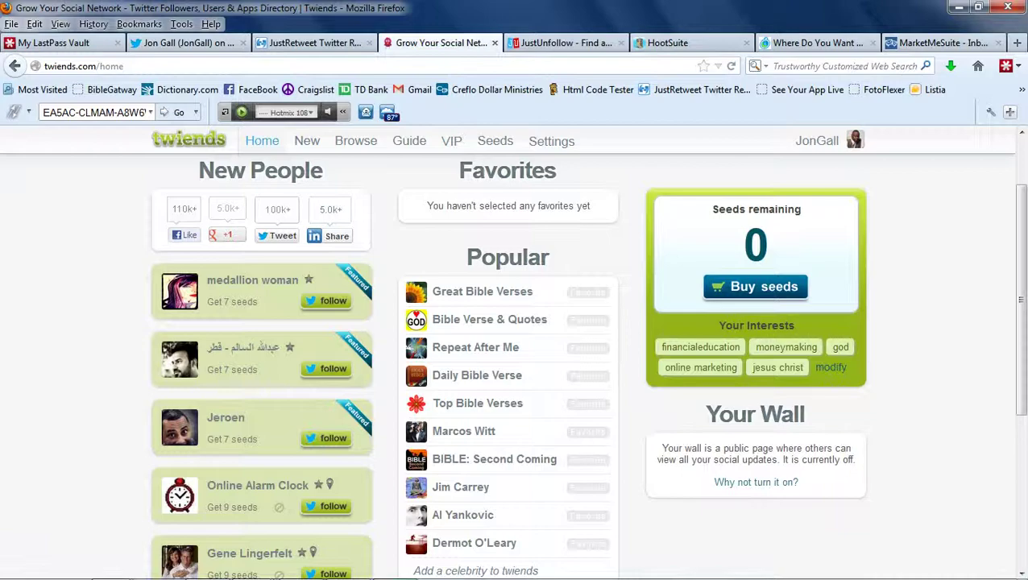
scroll(512, 357, "down", 1)
scroll(512, 358, "down", 3)
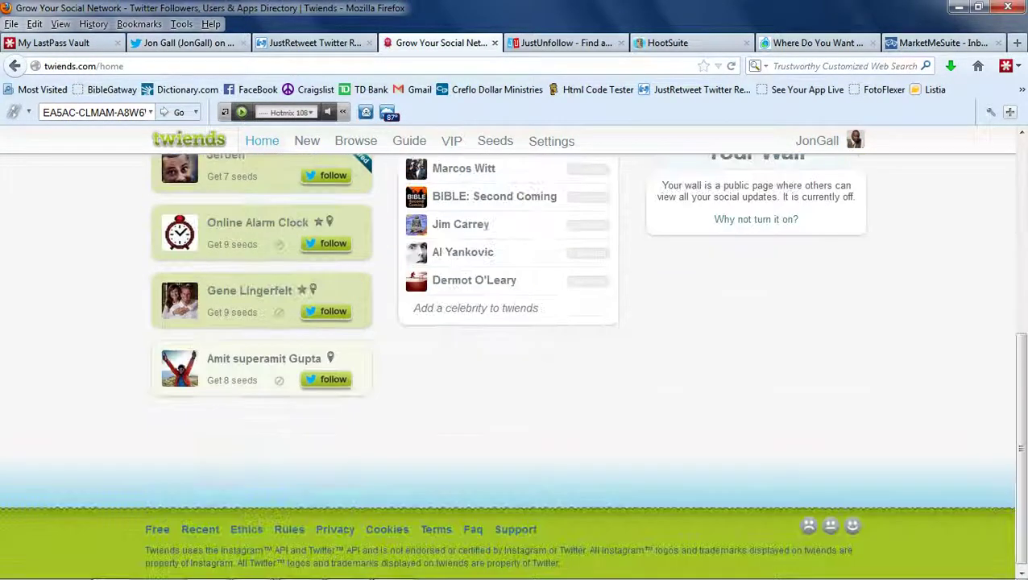
scroll(512, 357, "up", 6)
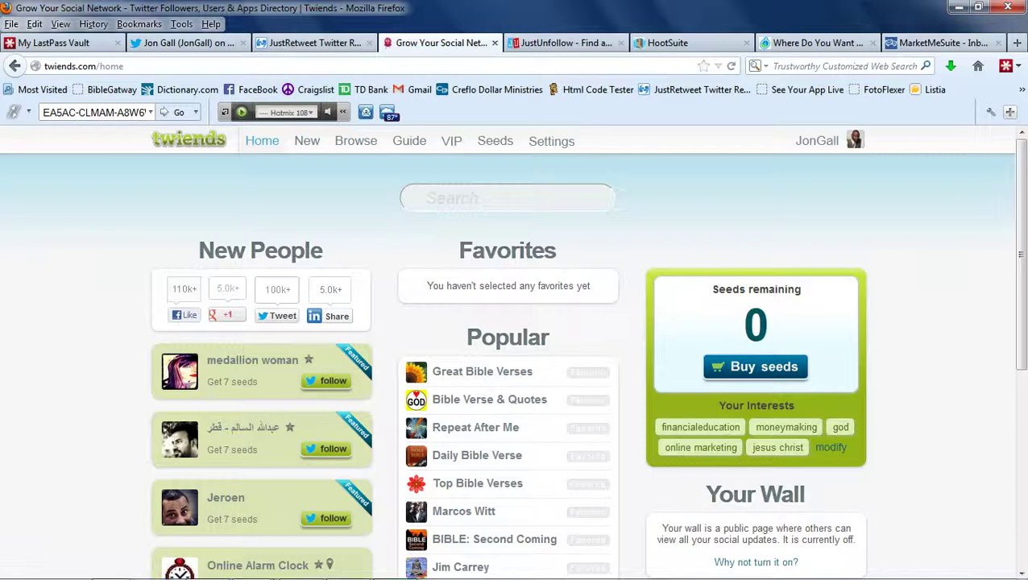
Step: View the Twiends account settings, from the Settings links down to Add More Profiles
left_click(551, 141)
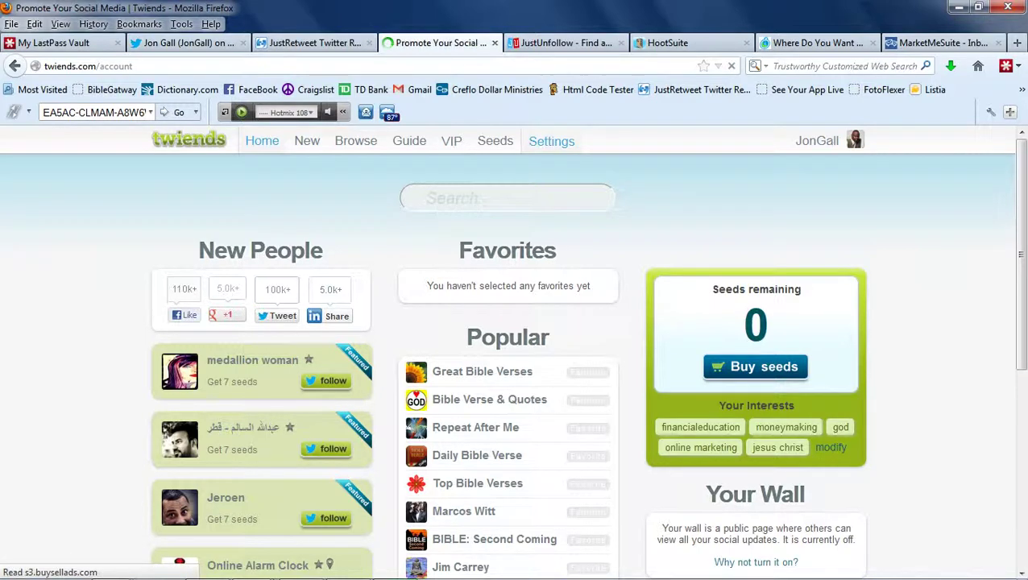
scroll(512, 365, "down", 3)
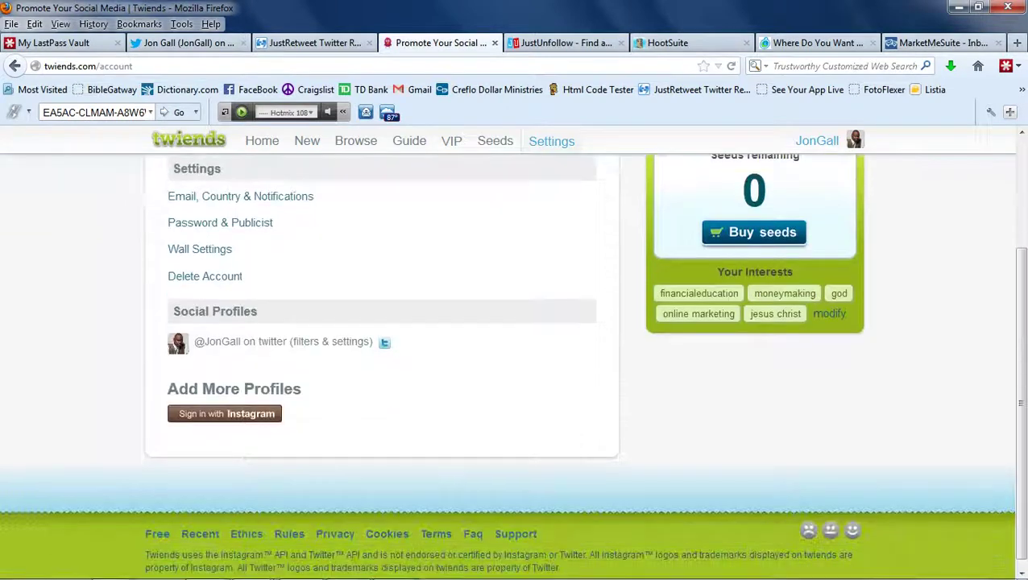
scroll(512, 365, "up", 3)
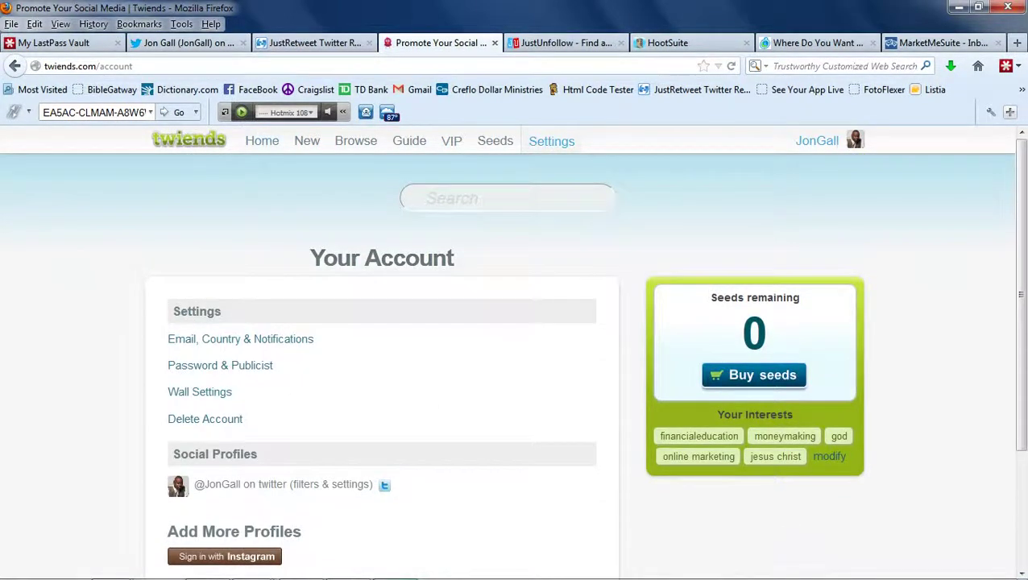
Step: Return to the Twiends home page and review the seeds offered for following the people under New People
left_click(262, 141)
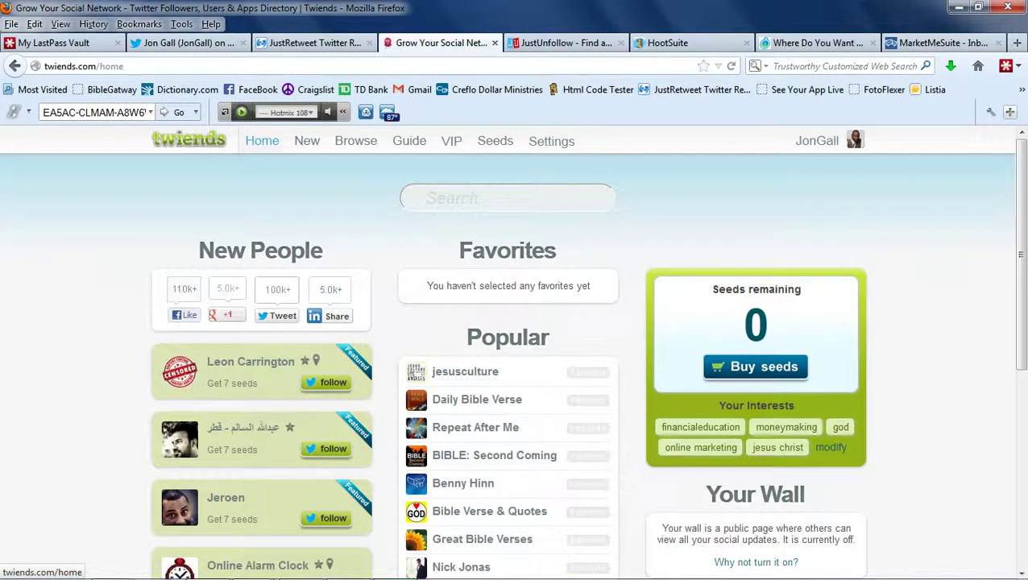
scroll(512, 365, "down", 3)
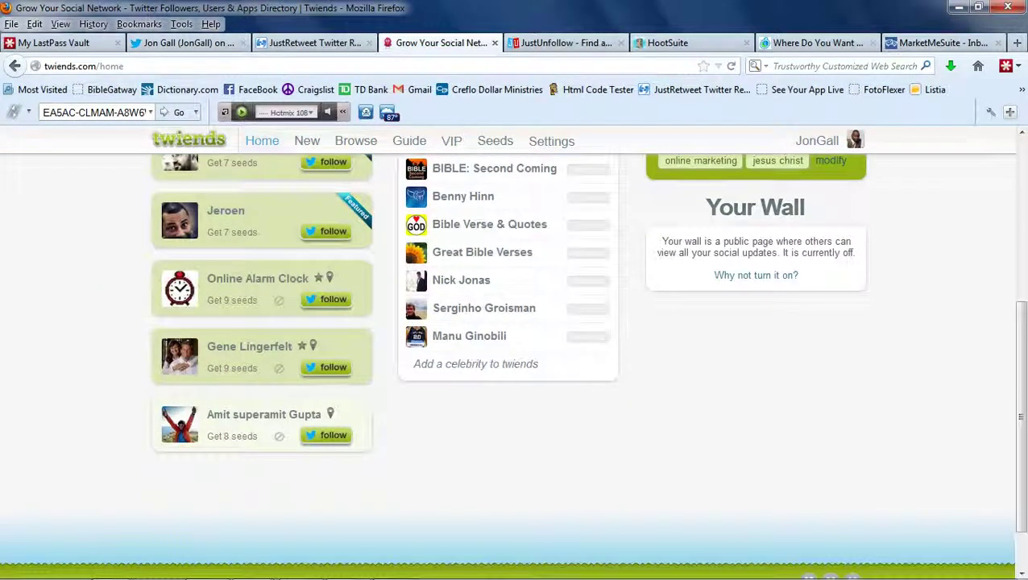
scroll(512, 365, "up", 3)
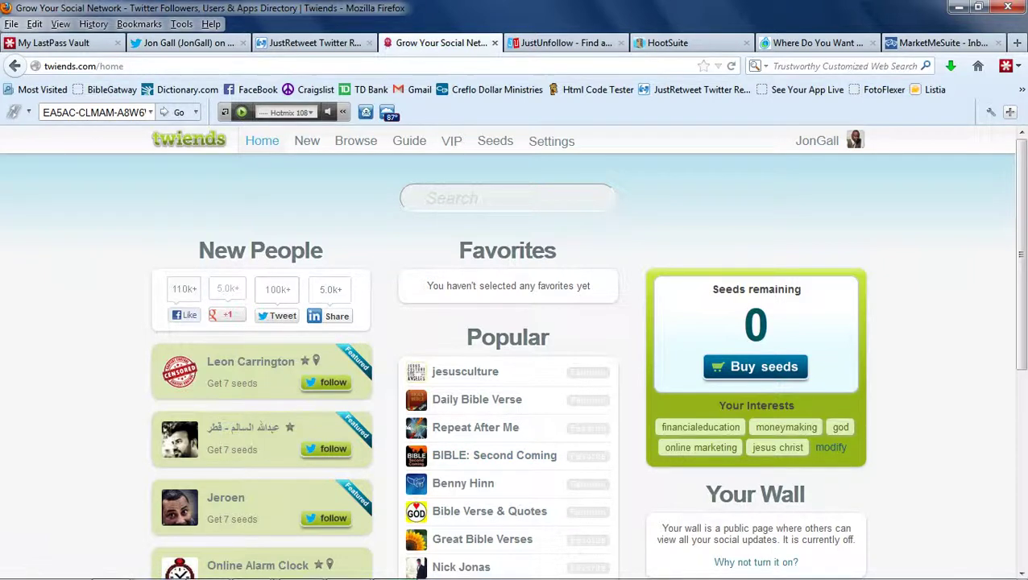
scroll(515, 363, "down", 2)
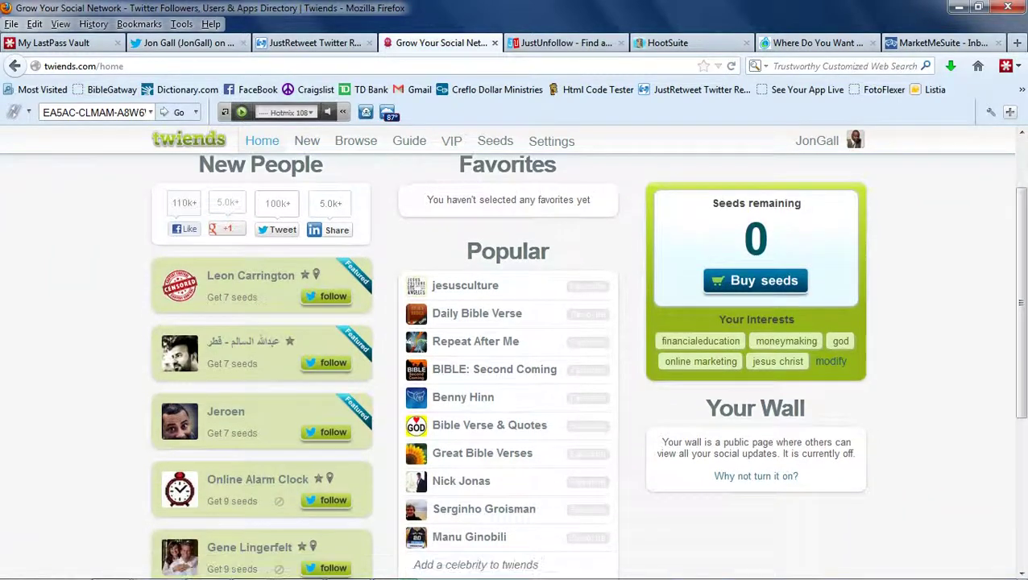
scroll(515, 363, "up", 2)
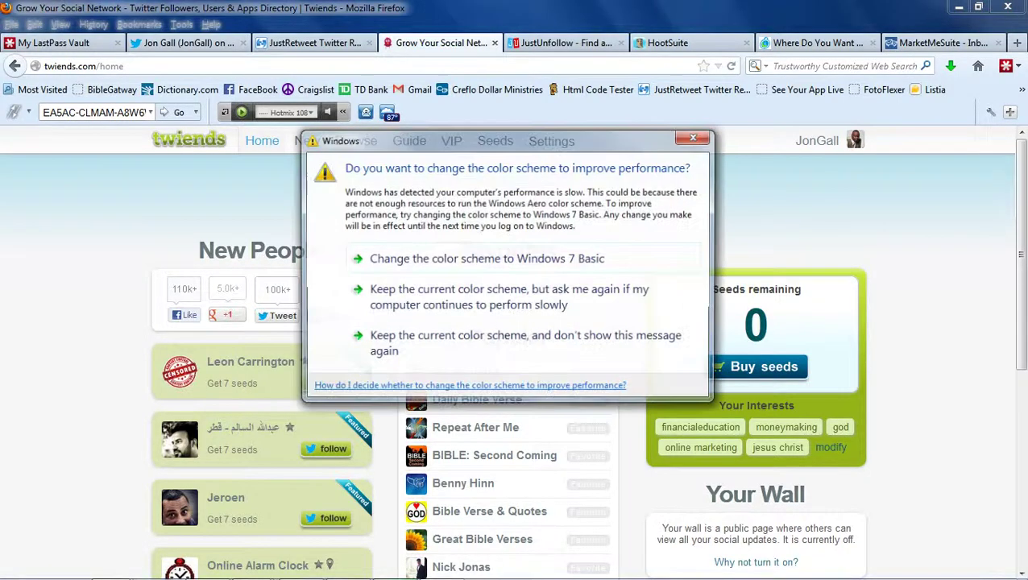
Step: Keep the current Windows color scheme with the message turned off for good, and look over the Twiends home page again
left_click(507, 342)
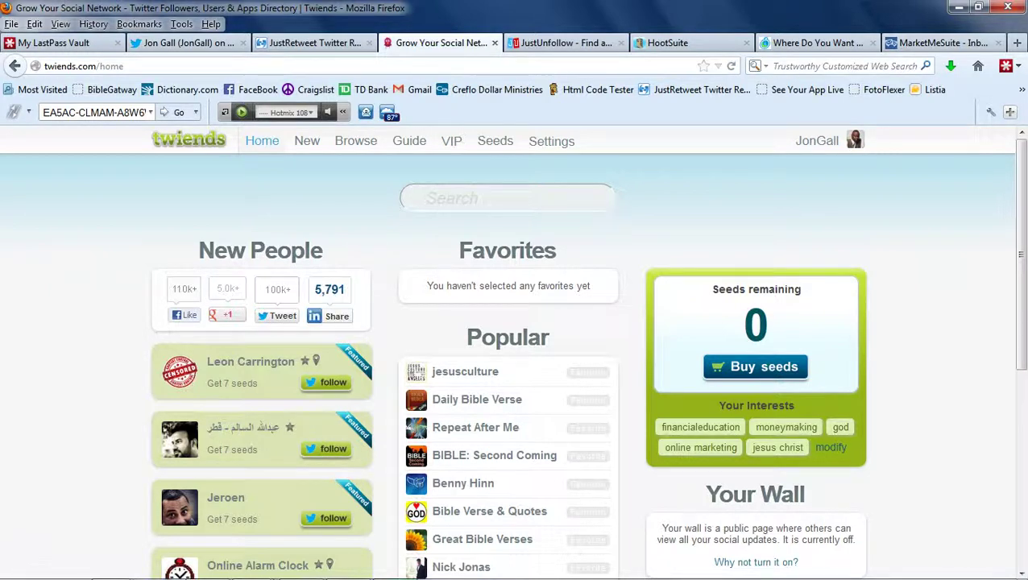
scroll(226, 337, "down", 3)
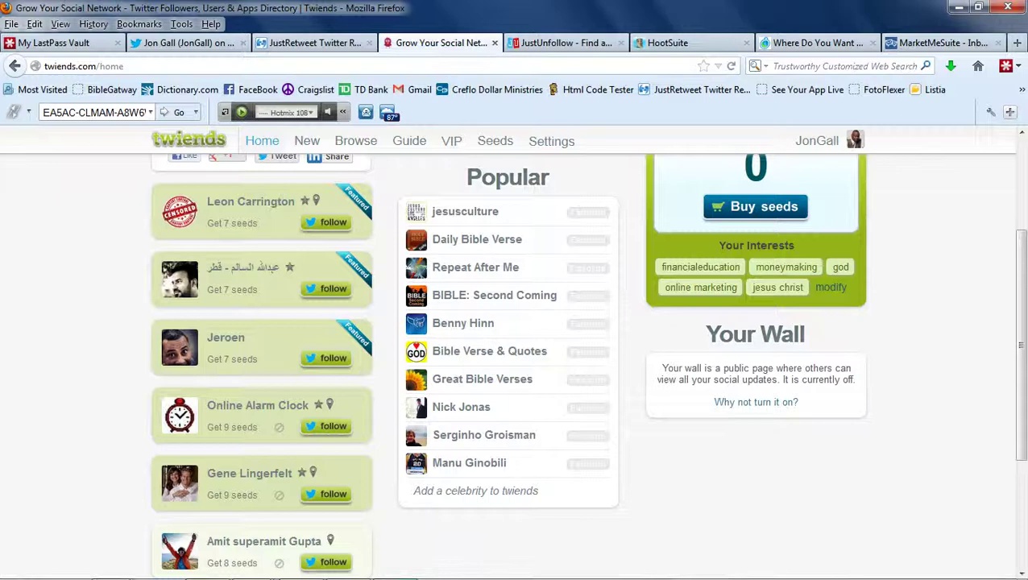
scroll(513, 363, "up", 4)
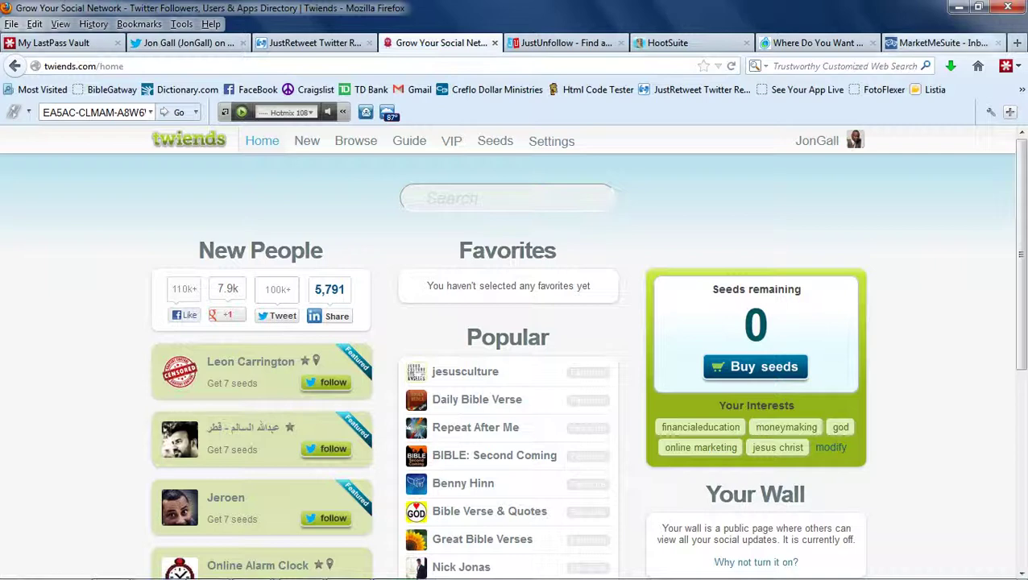
Step: Go back through the open MarketMeSuite, SocialOomph, HootSuite and JustUnfollow pages to Twiends
left_click(940, 42)
key("ctrl+shift+Tab")
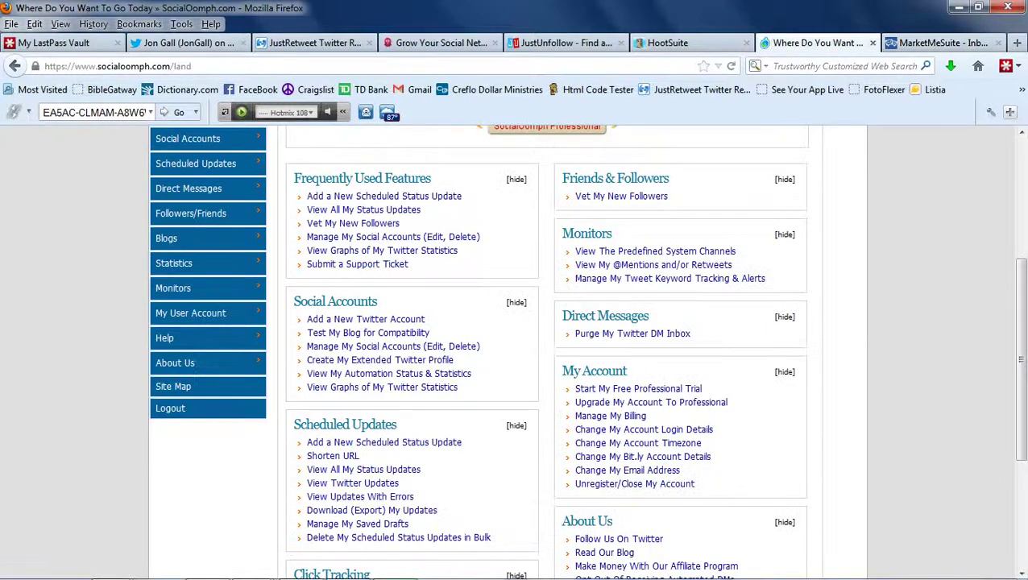
key("ctrl+shift+Tab")
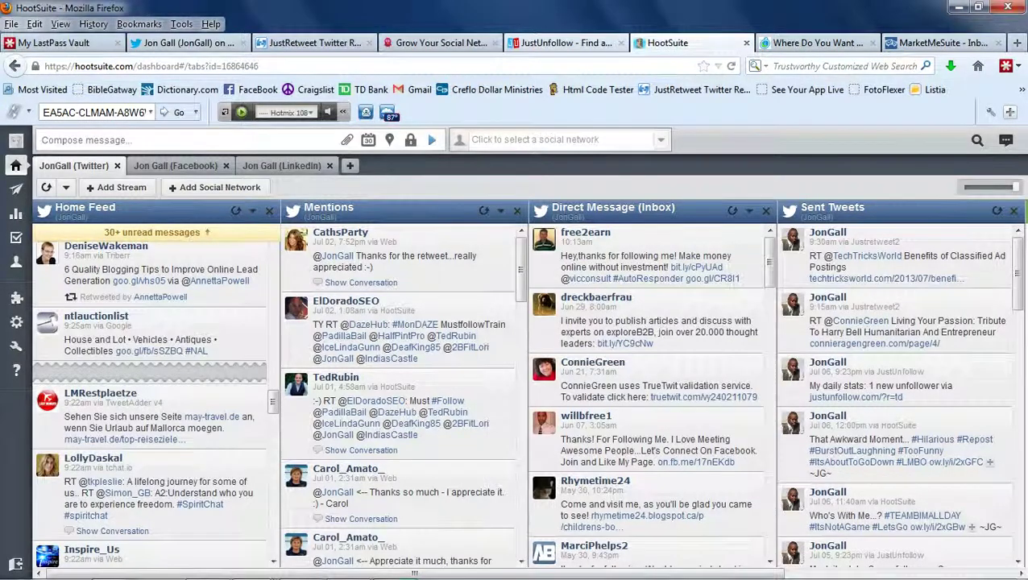
key("ctrl+shift+Tab")
key("ctrl+shift+Tab")
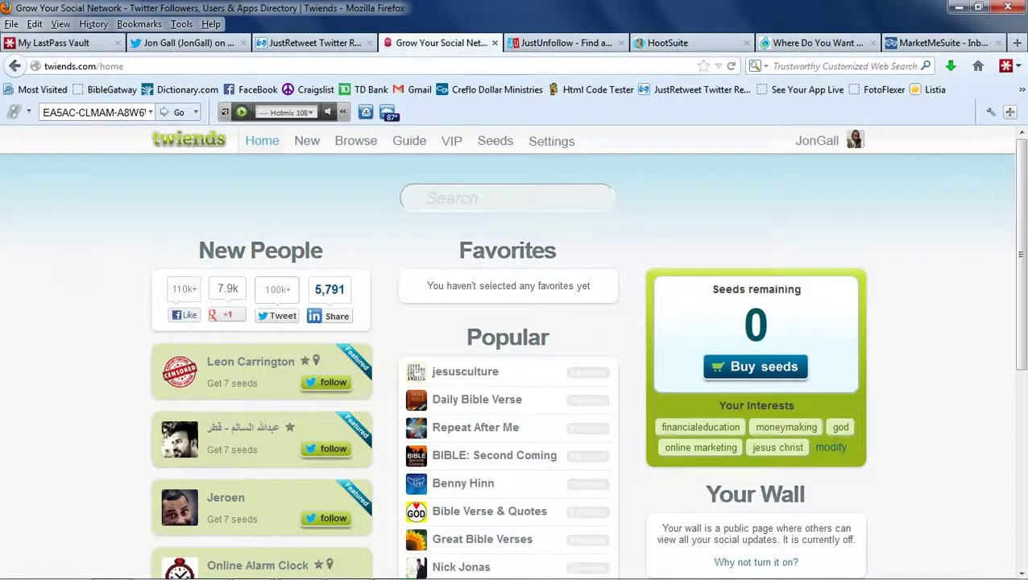
Step: Switch to JustRetweet and view its dashboard down to the Retweet or Like To Earn More Credits section
key("ctrl+shift+Tab")
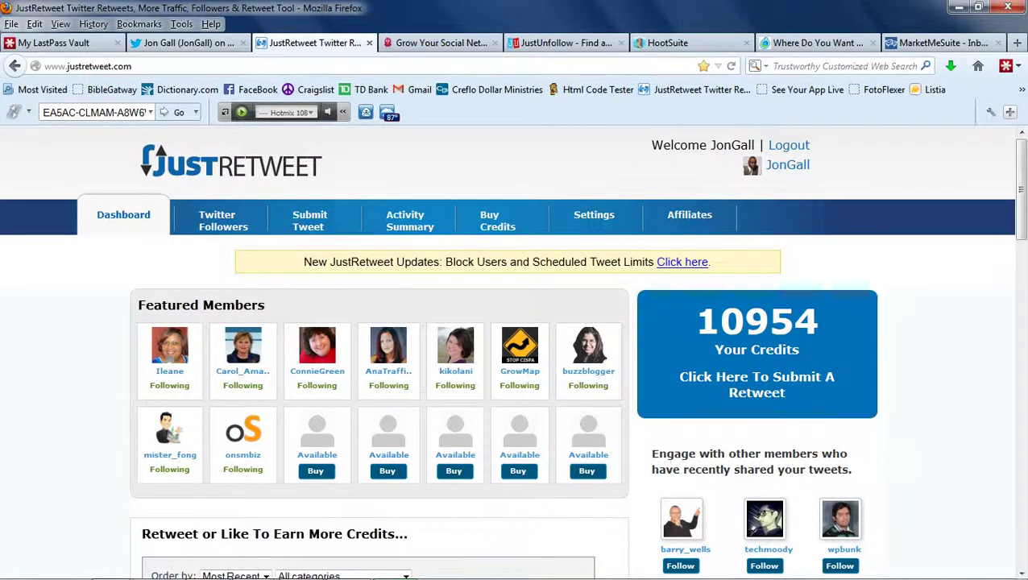
scroll(514, 351, "down", 5)
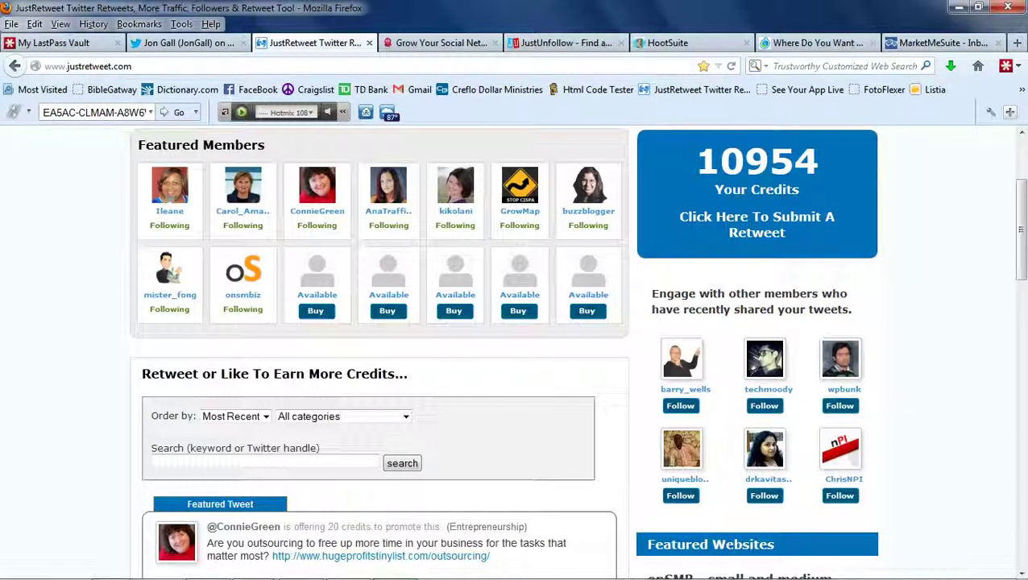
scroll(514, 351, "down", 1)
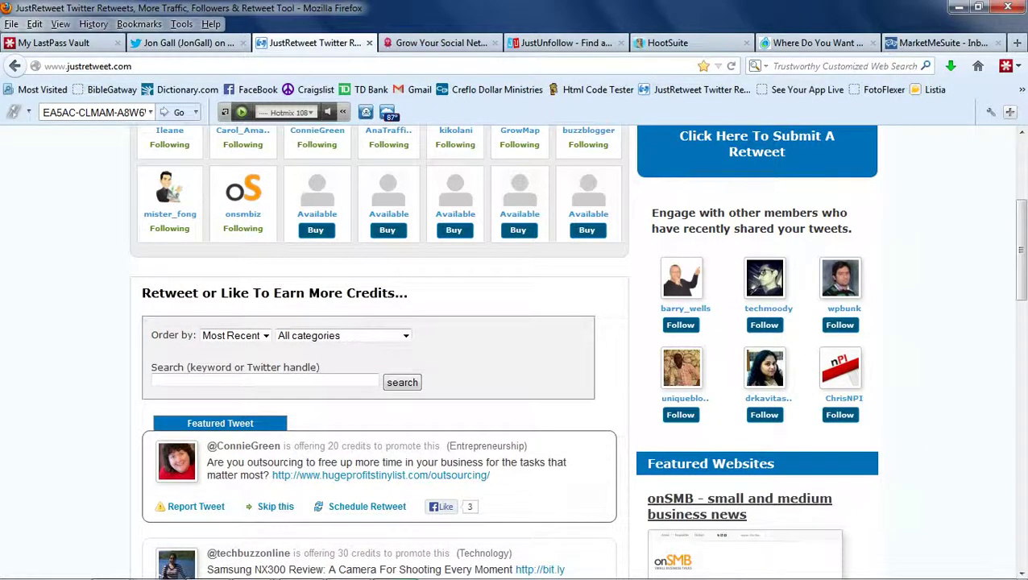
scroll(514, 351, "up", 5)
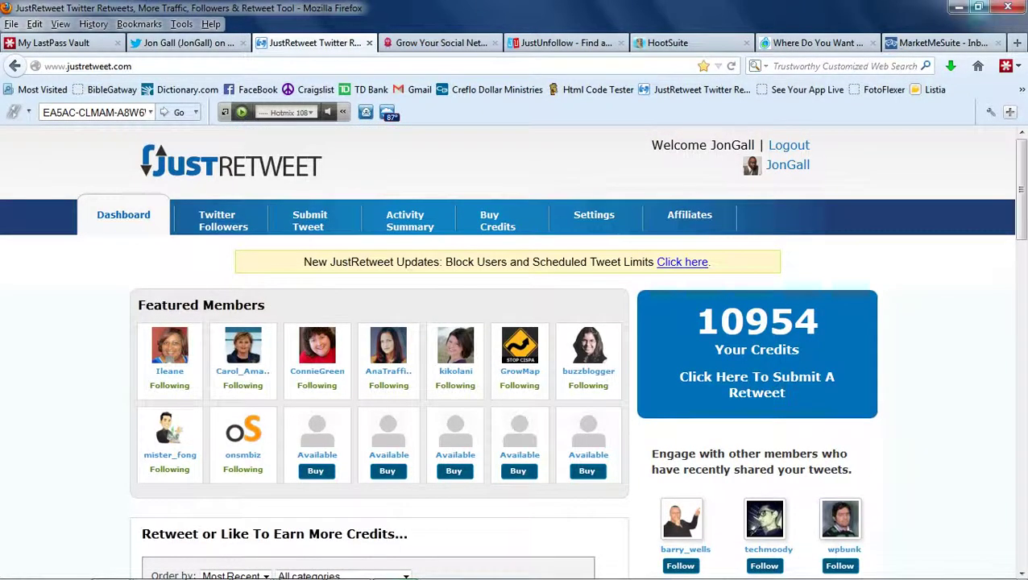
Step: Minimize the browser, search the installed programs for "tweetadder", and launch TweetAdder3
left_click(958, 8)
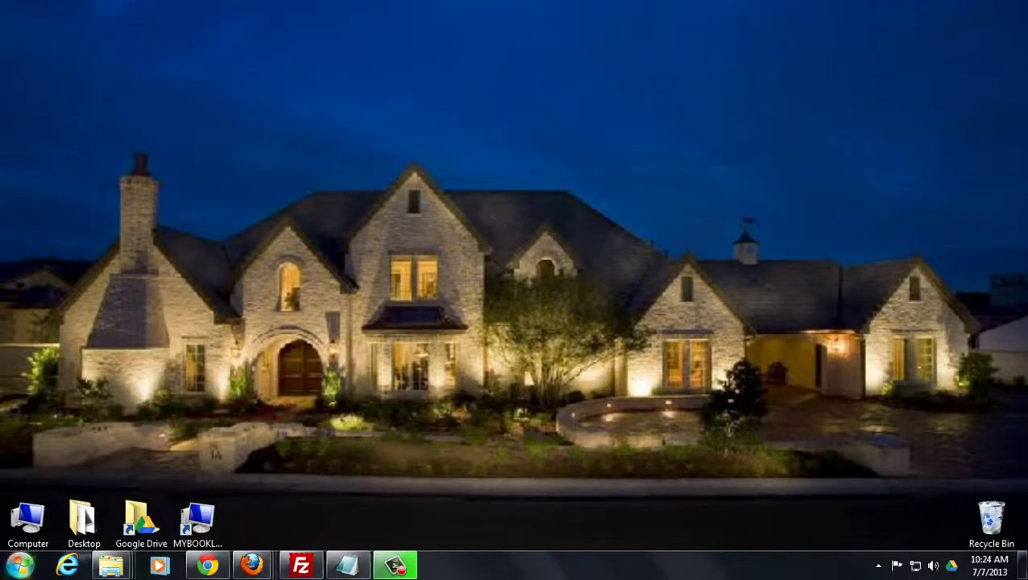
left_click(19, 565)
left_click(92, 526)
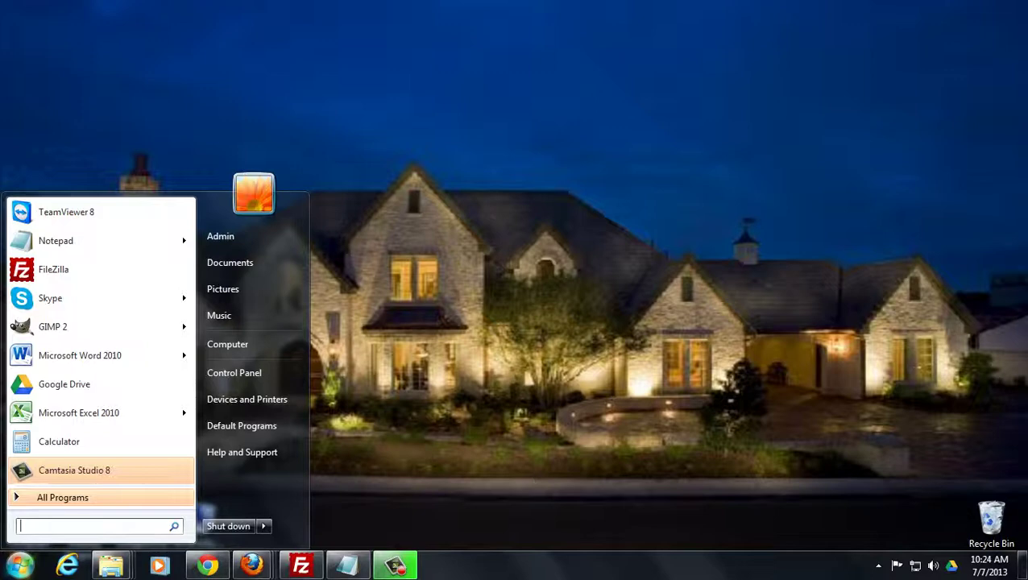
type("twee")
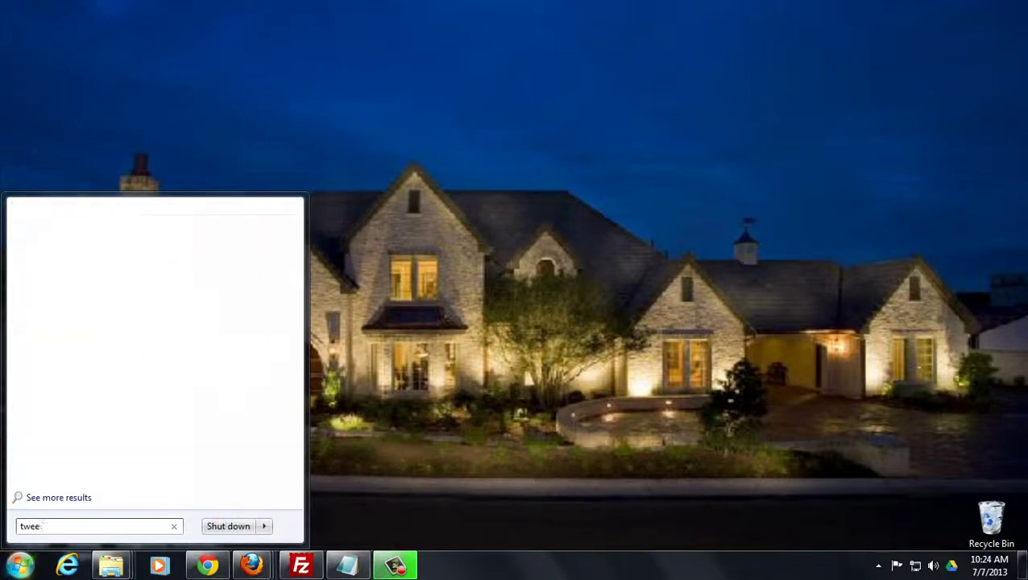
type("tadder")
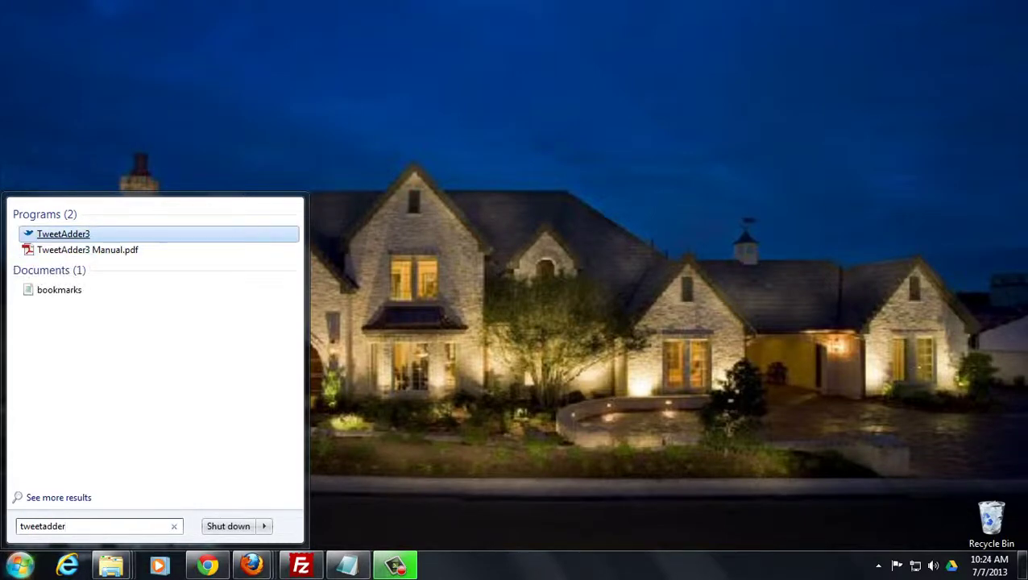
key("Return")
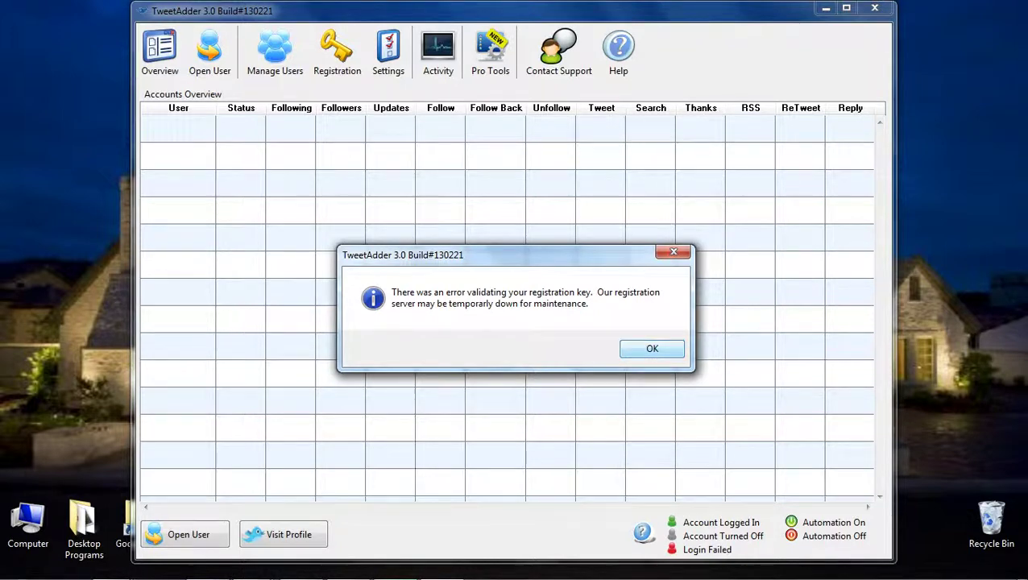
Step: Dismiss TweetAdder's registration error and software update notices without downloading anything, and close the program
key("Return")
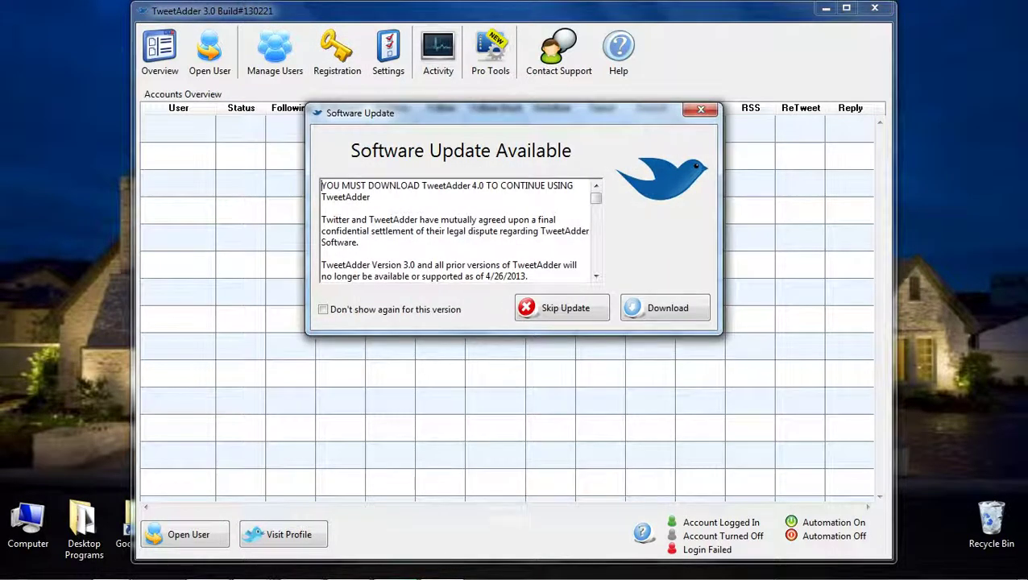
key("Escape")
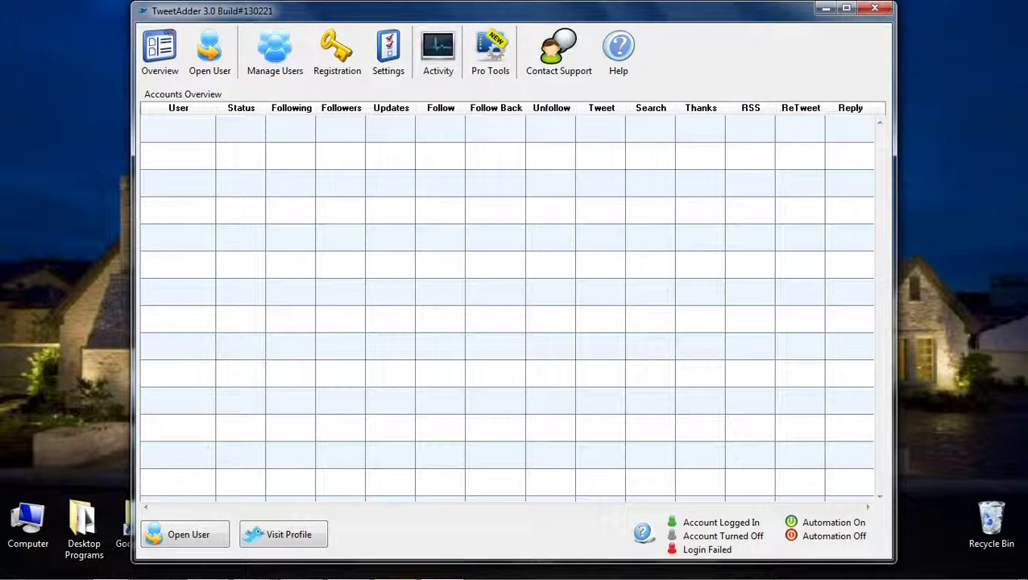
left_click(874, 8)
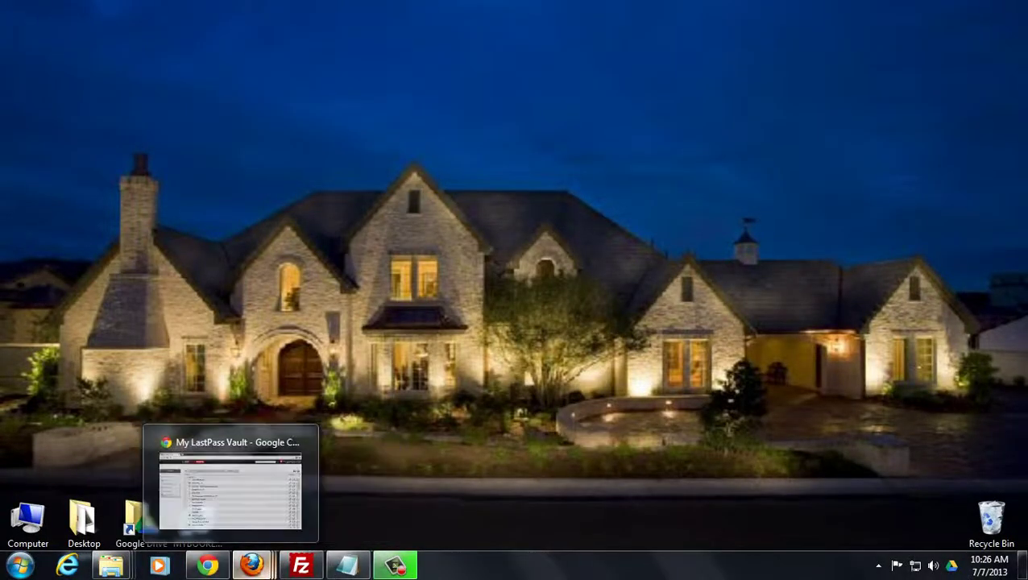
Step: Switch back to the Firefox window showing JustRetweet
mouse_move(251, 564)
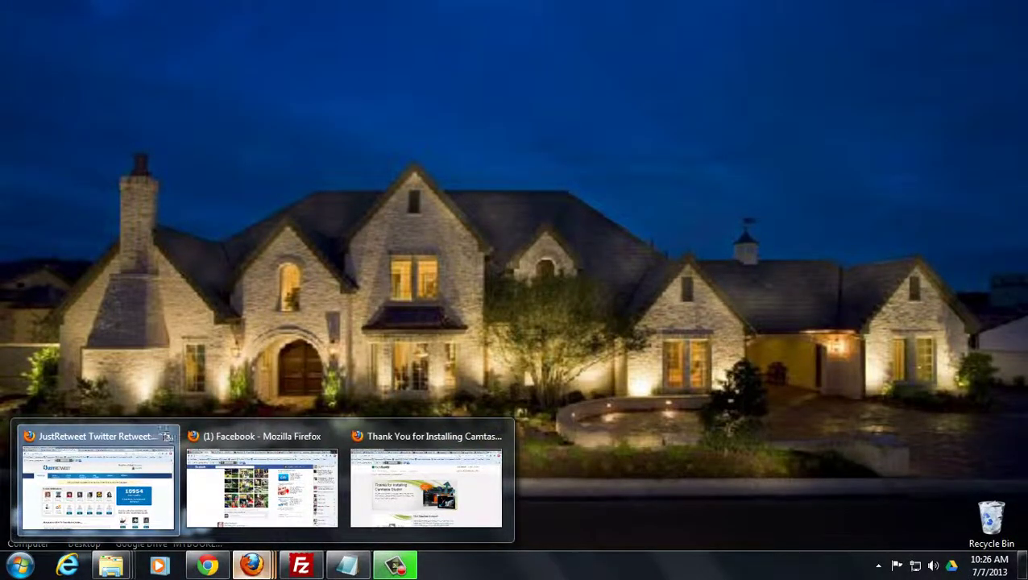